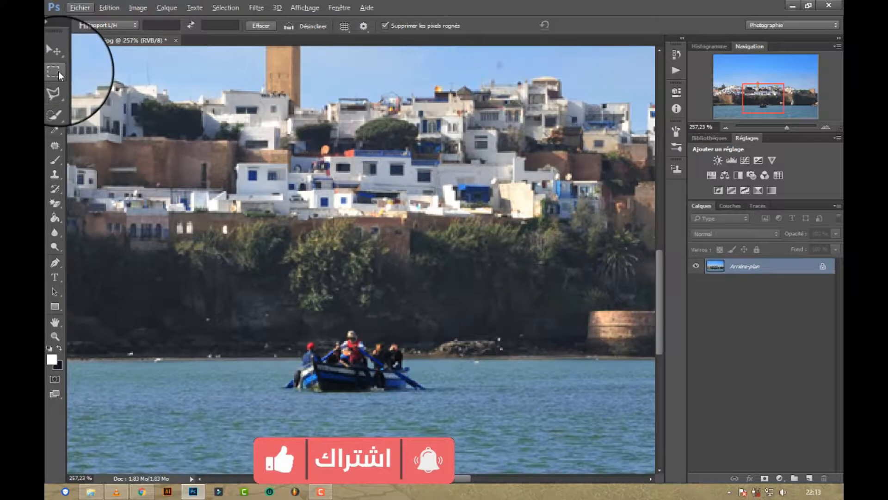
Step: Remove the rowboat and its passengers with the Patch tool, sampling the clear shoreline and water to the boat's left
{"action": "left_click", "coordinate": [55, 148]}
{"action": "left_click", "coordinate": [55, 148]}
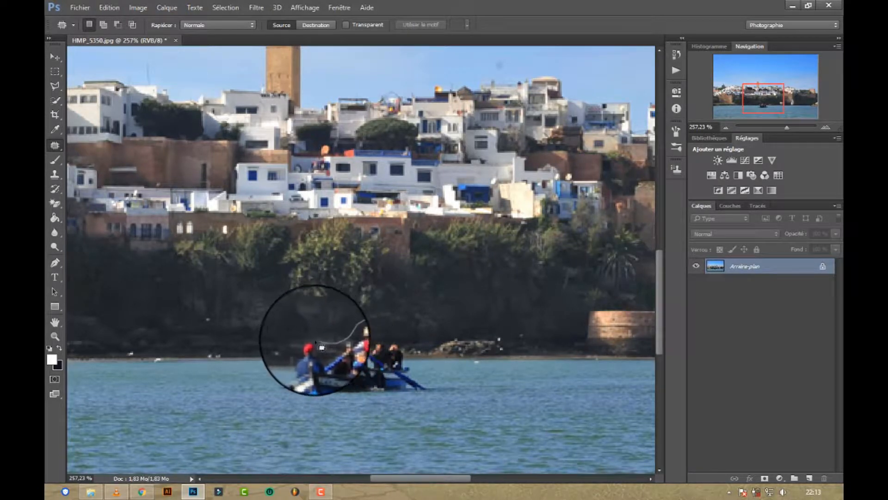
{"action": "mouse_move", "coordinate": [315, 342]}
{"action": "left_mouse_down"}
{"action": "mouse_move", "coordinate": [302, 343]}
{"action": "mouse_move", "coordinate": [280, 397]}
{"action": "mouse_move", "coordinate": [369, 404]}
{"action": "left_mouse_up"}
{"action": "mouse_move", "coordinate": [423, 406]}
{"action": "left_mouse_down"}
{"action": "mouse_move", "coordinate": [442, 397]}
{"action": "mouse_move", "coordinate": [426, 381]}
{"action": "left_mouse_up"}
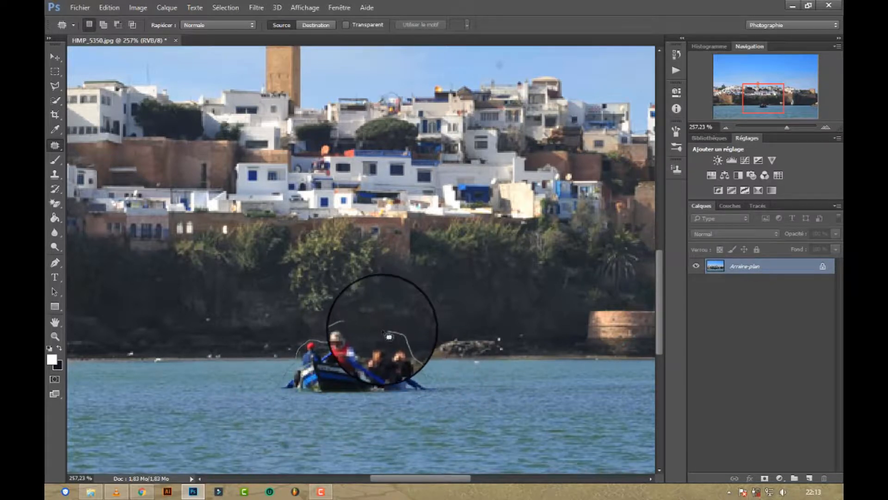
{"action": "left_click_drag", "start_coordinate": [385, 397], "coordinate": [353, 410]}
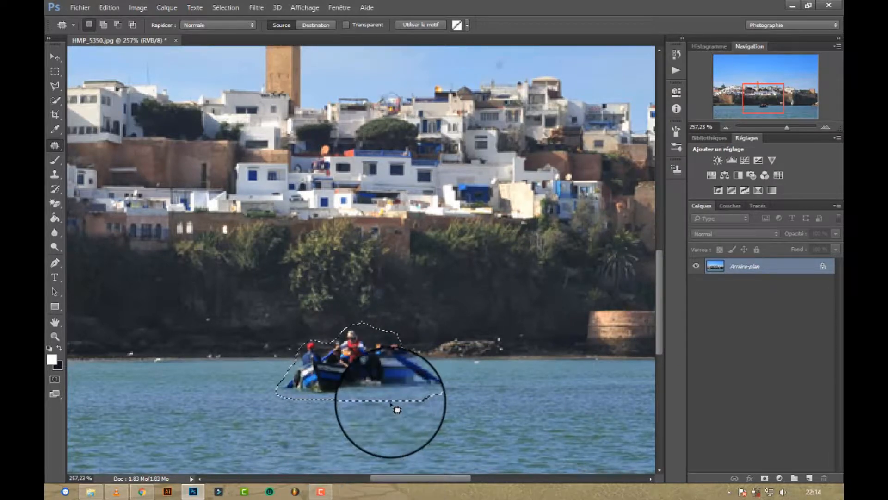
{"action": "scroll", "coordinate": [398, 400], "scroll_direction": "down", "scroll_amount": 2}
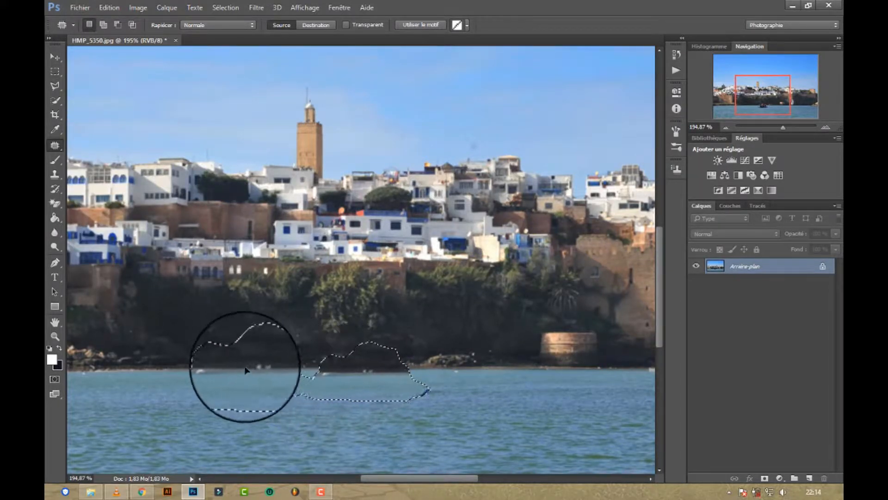
{"action": "left_click_drag", "start_coordinate": [247, 370], "coordinate": [184, 372]}
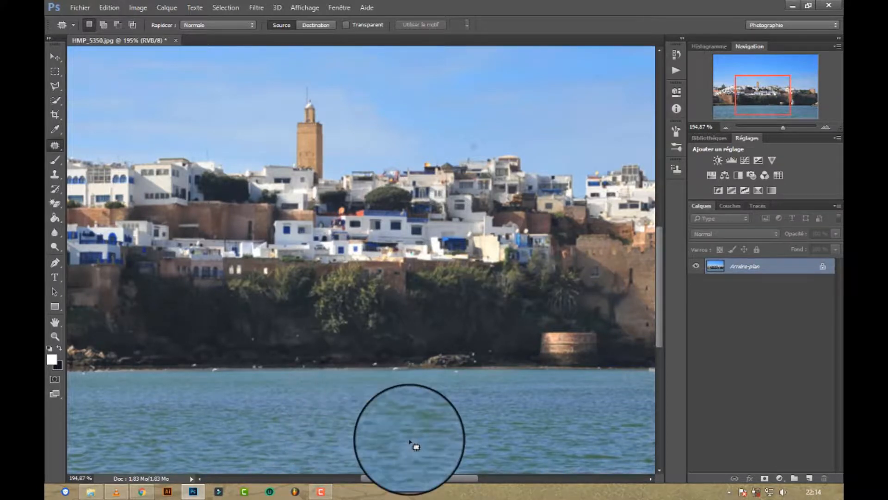
Step: Duplicate the background layer of the retouched photo
{"action": "scroll", "coordinate": [413, 440], "scroll_direction": "down", "scroll_amount": 2}
{"action": "scroll", "coordinate": [413, 437], "scroll_direction": "down", "scroll_amount": 1}
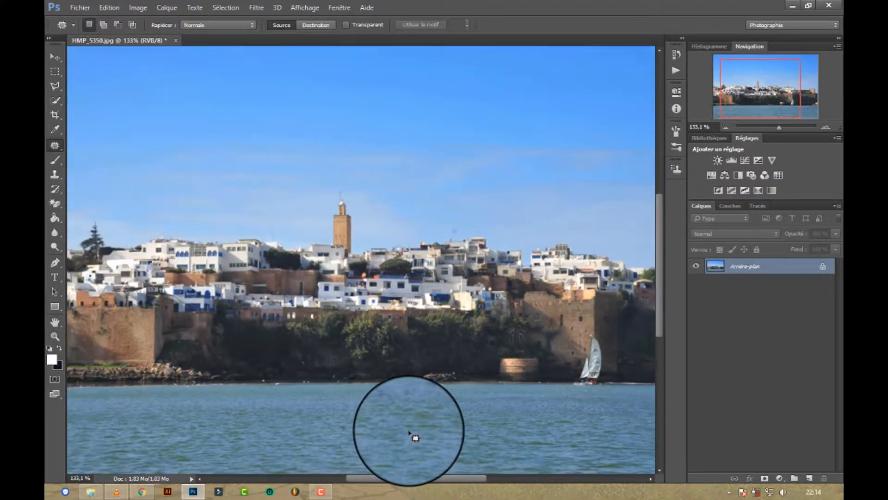
{"action": "scroll", "coordinate": [412, 437], "scroll_direction": "down", "scroll_amount": 2}
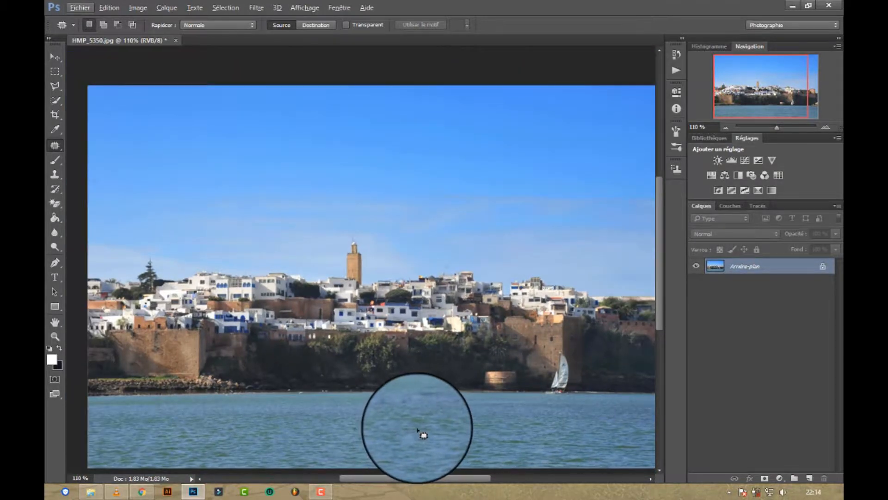
{"action": "scroll", "coordinate": [424, 435], "scroll_direction": "up", "scroll_amount": 1}
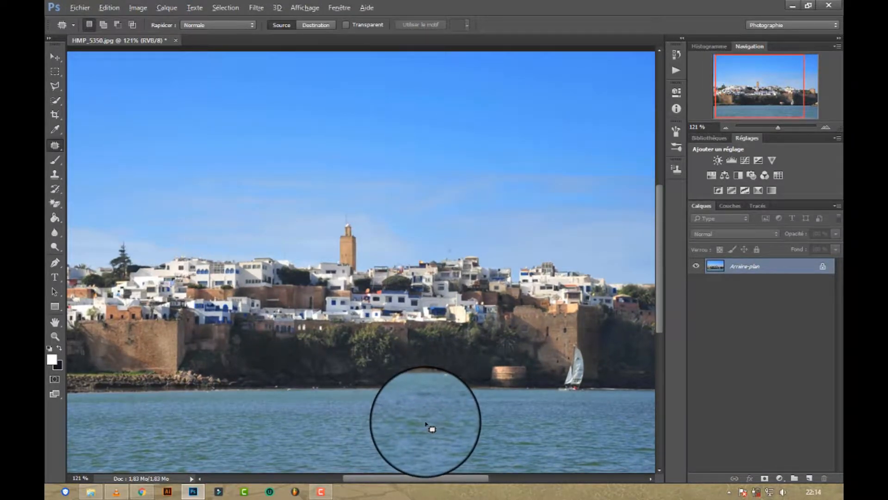
{"action": "scroll", "coordinate": [429, 428], "scroll_direction": "down", "scroll_amount": 2}
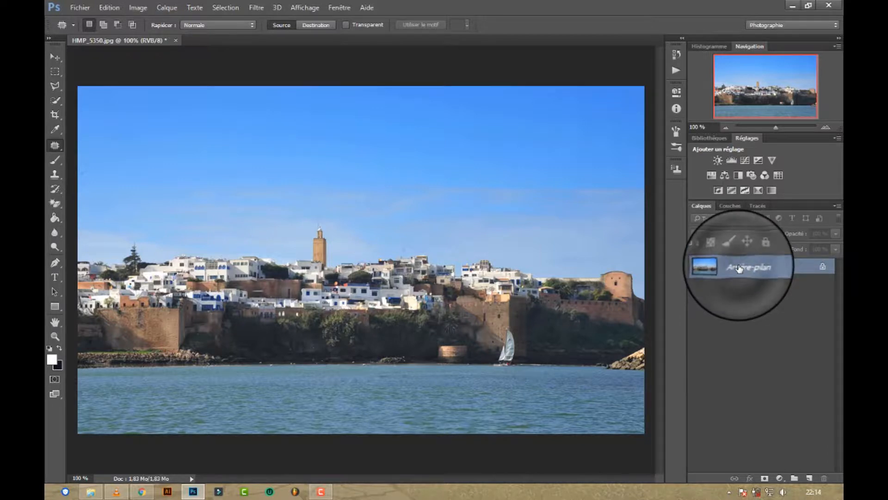
{"action": "key", "text": "ctrl+j"}
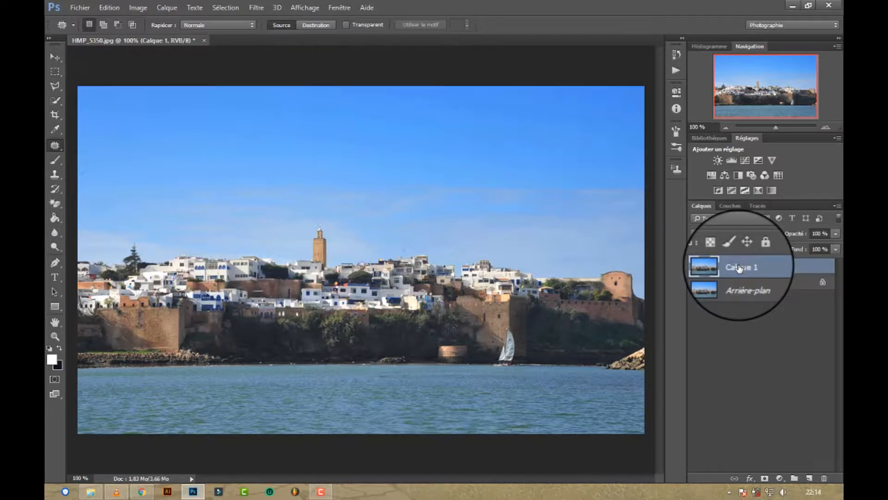
Step: Convert the image to Lab colour mode without flattening the layers
{"action": "left_click", "coordinate": [99, 8]}
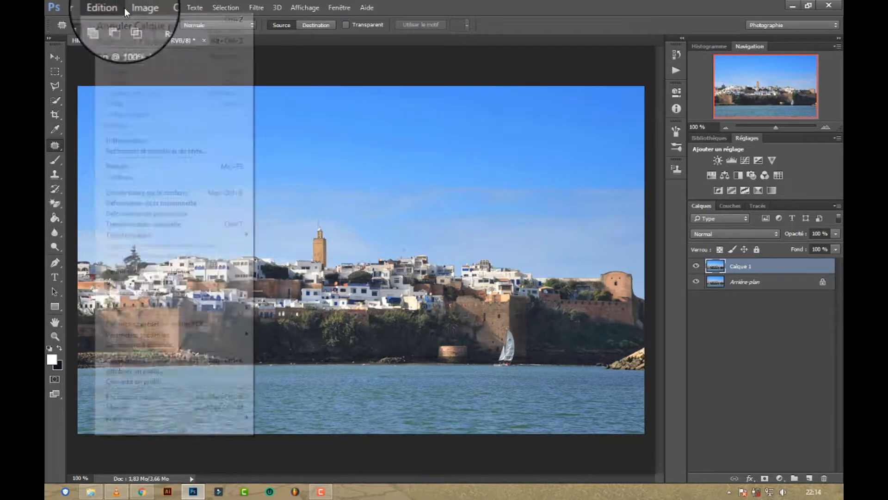
{"action": "left_click", "coordinate": [126, 7]}
{"action": "mouse_move", "coordinate": [173, 44]}
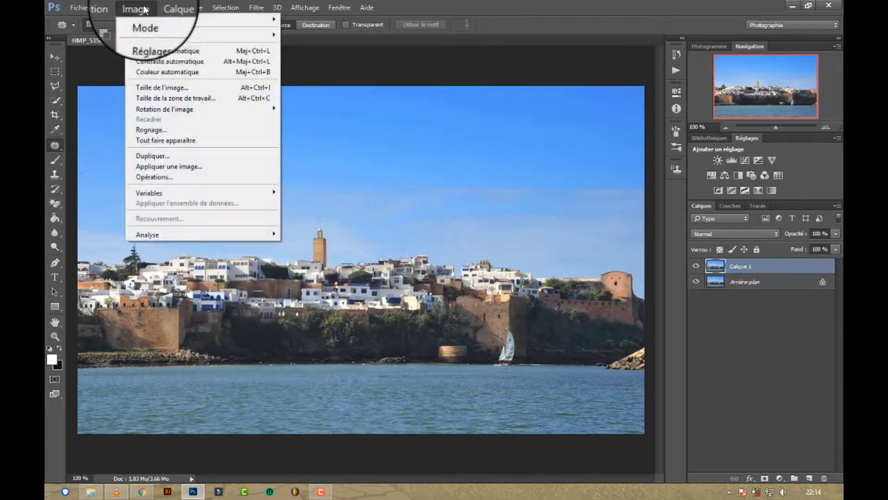
{"action": "mouse_move", "coordinate": [239, 18]}
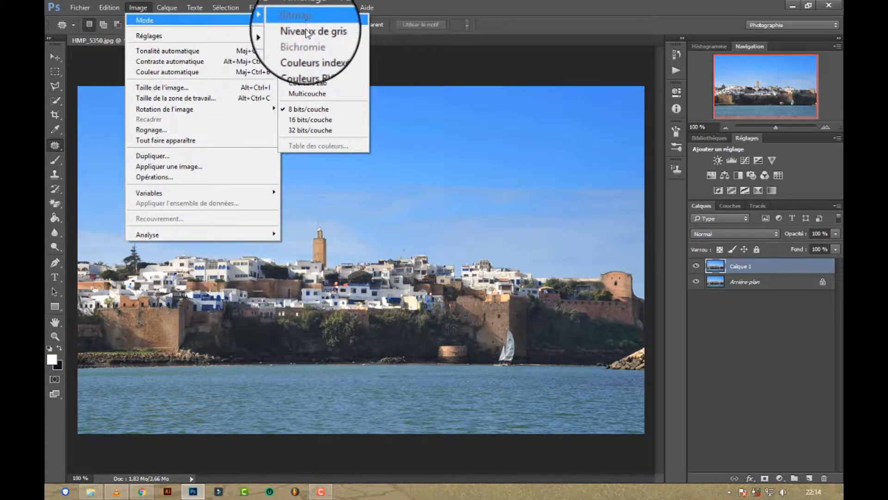
{"action": "left_click", "coordinate": [317, 74]}
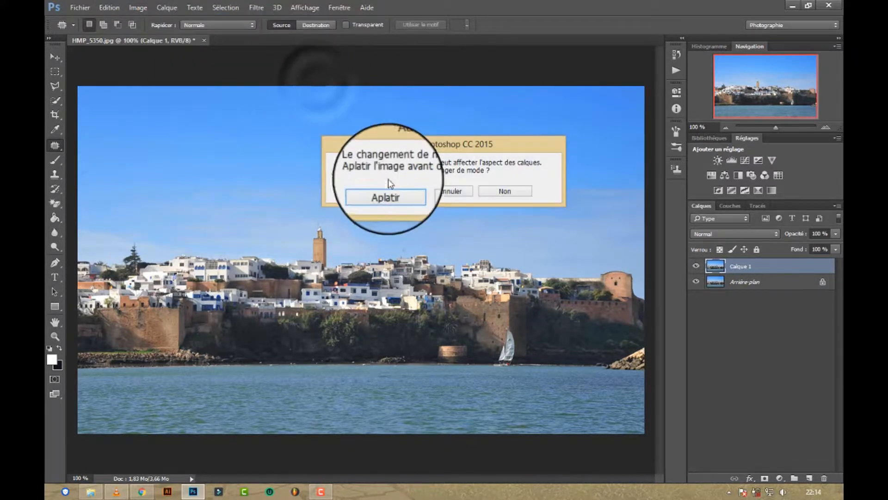
{"action": "left_click", "coordinate": [506, 191]}
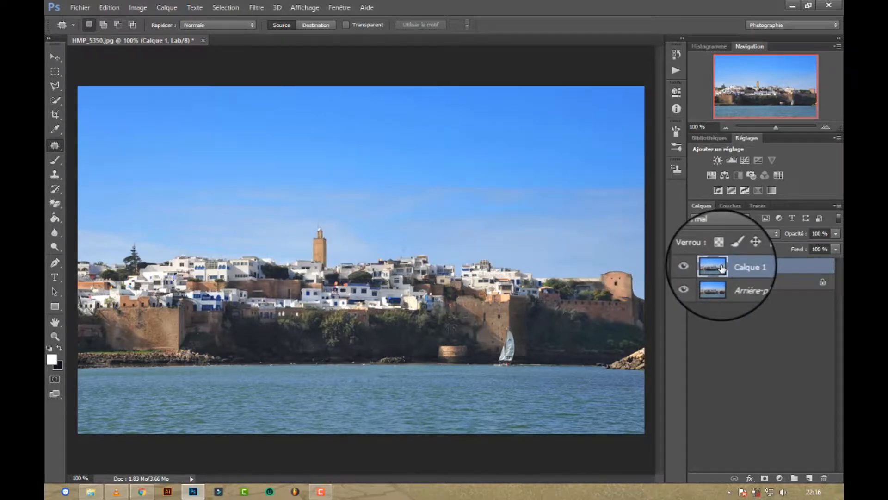
Step: Steepen the a channel's contrast with Curves, moving the white end point to input 63 and the black end point to input -65
{"action": "left_click", "coordinate": [730, 206]}
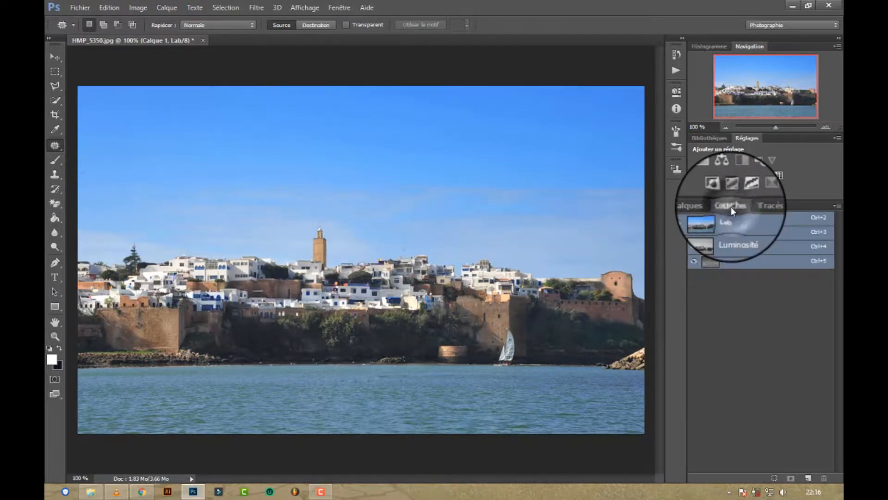
{"action": "left_click", "coordinate": [727, 251]}
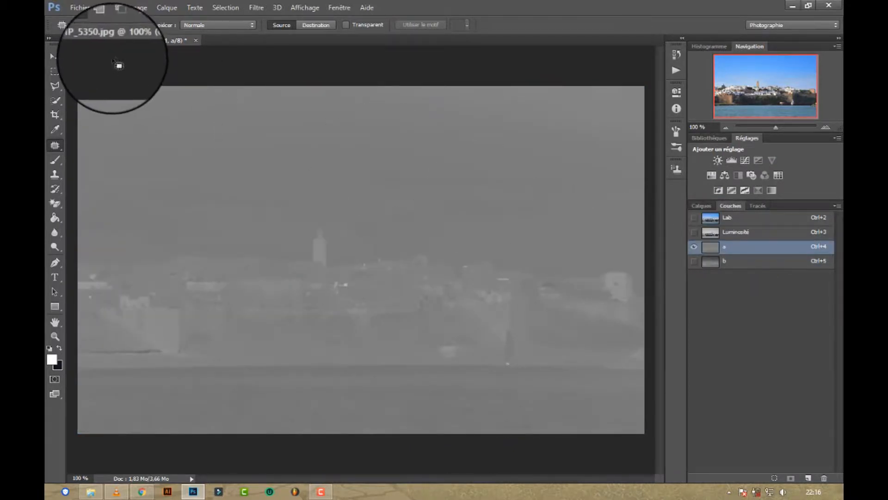
{"action": "left_click", "coordinate": [111, 7]}
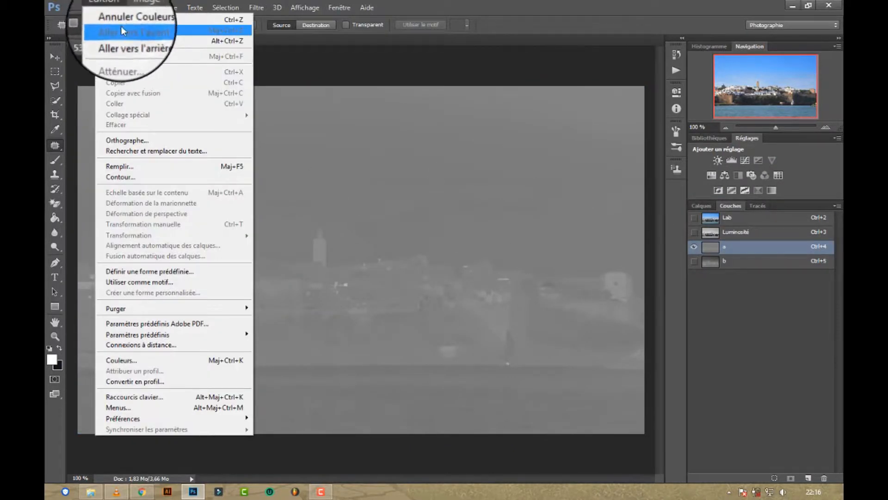
{"action": "mouse_move", "coordinate": [149, 8]}
{"action": "mouse_move", "coordinate": [148, 31]}
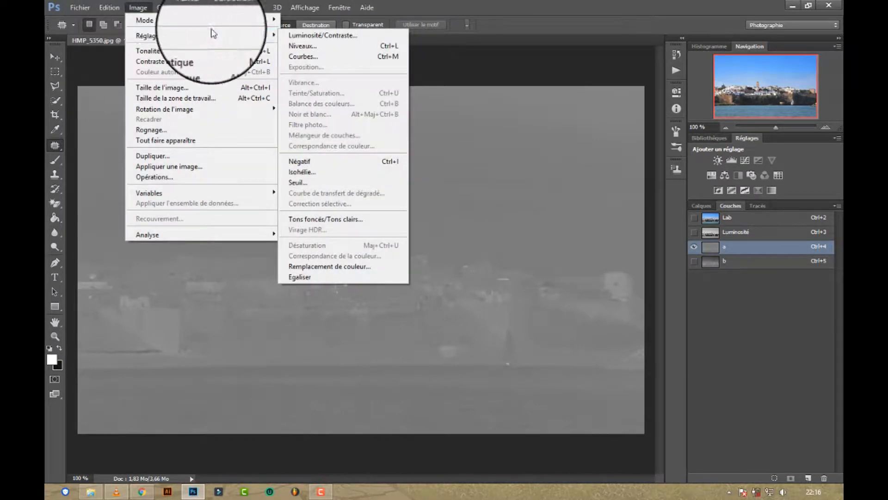
{"action": "left_click", "coordinate": [329, 57]}
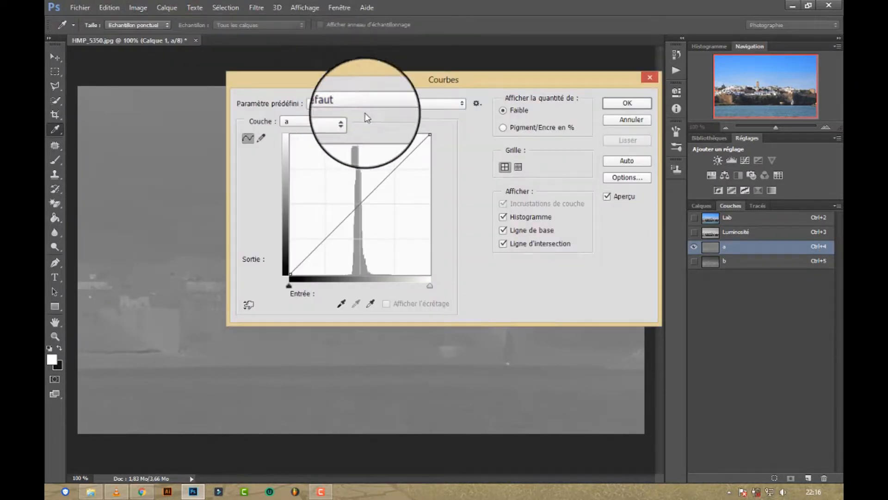
{"action": "left_click_drag", "start_coordinate": [430, 135], "coordinate": [393, 133]}
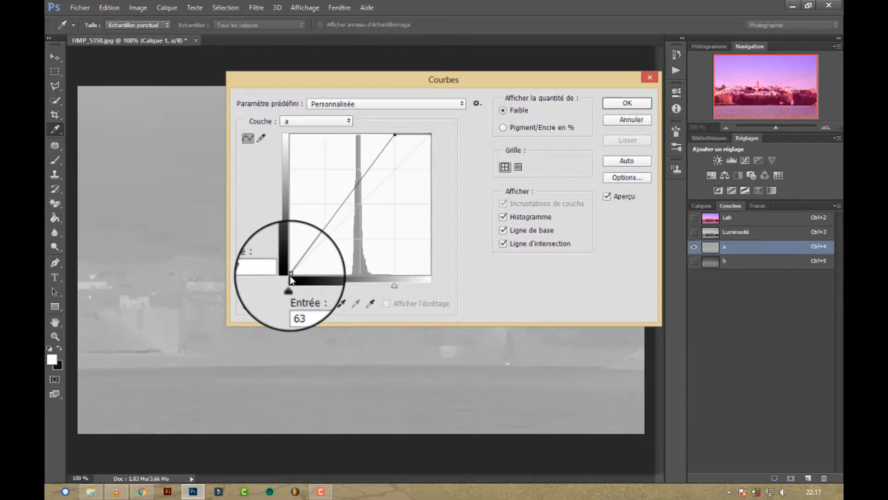
{"action": "left_click_drag", "start_coordinate": [290, 274], "coordinate": [324, 288]}
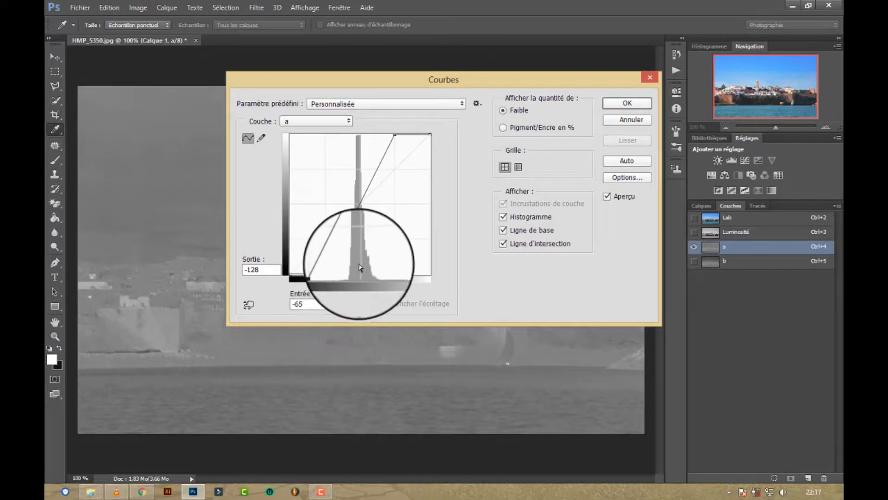
{"action": "left_click", "coordinate": [618, 101]}
Step: Steepen the b channel's contrast with Curves, moving the white end point to input 63 and the black end point to input -63
{"action": "left_click", "coordinate": [732, 264]}
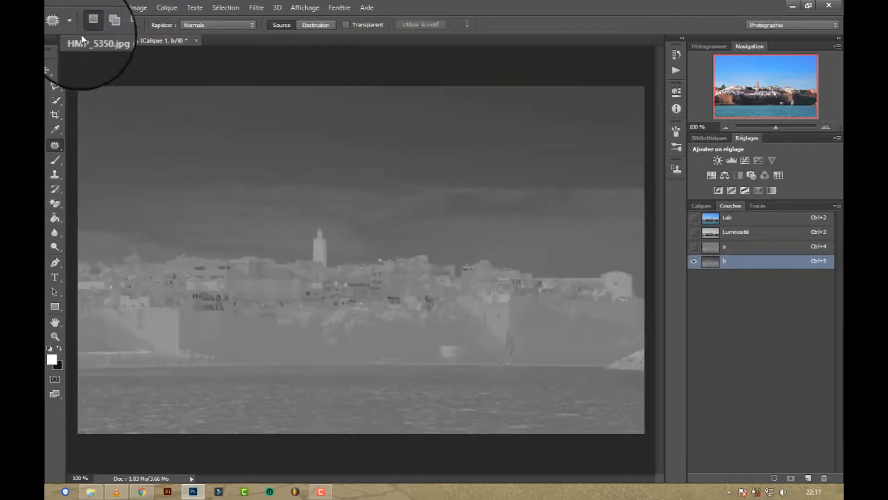
{"action": "left_click", "coordinate": [136, 8]}
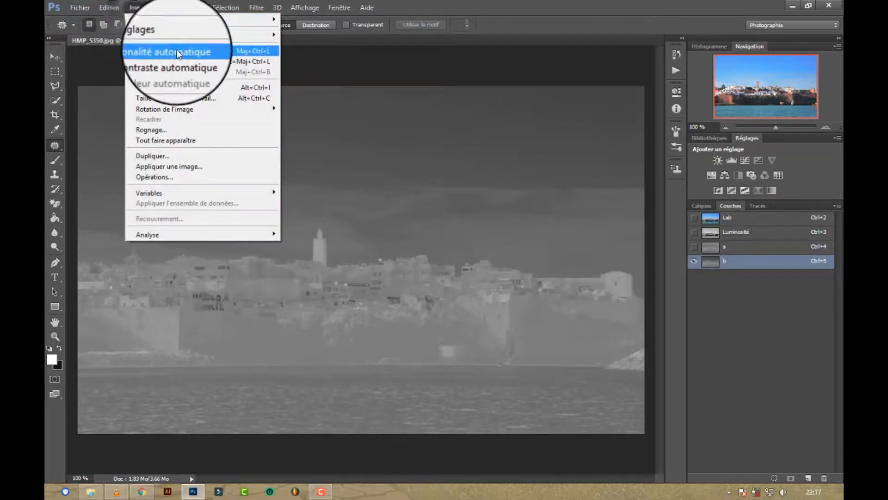
{"action": "mouse_move", "coordinate": [178, 35]}
{"action": "left_click", "coordinate": [316, 59]}
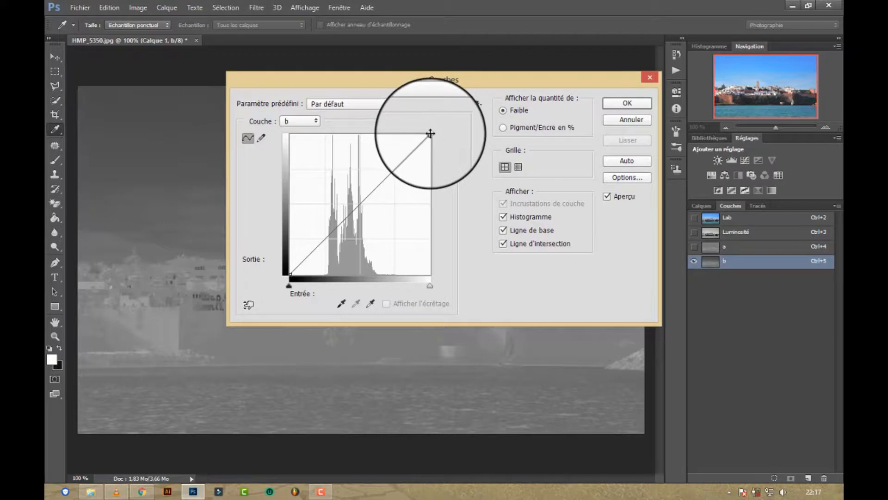
{"action": "left_click_drag", "start_coordinate": [430, 135], "coordinate": [395, 134]}
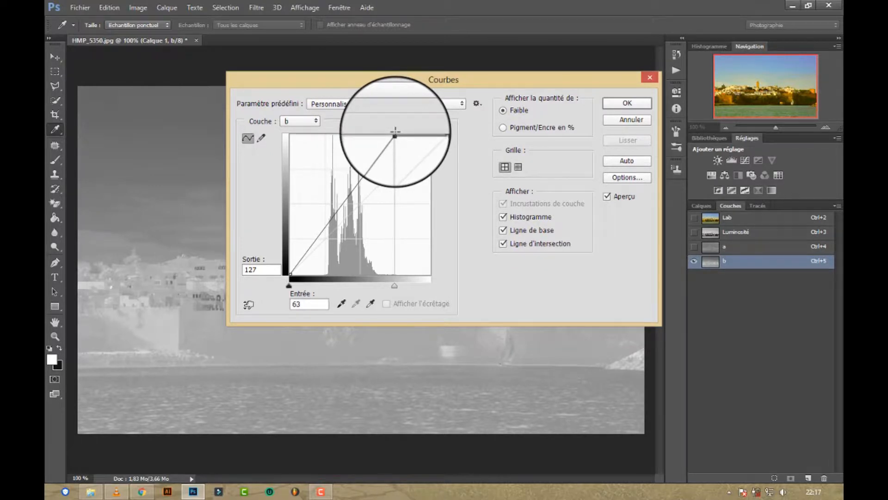
{"action": "left_click", "coordinate": [290, 274]}
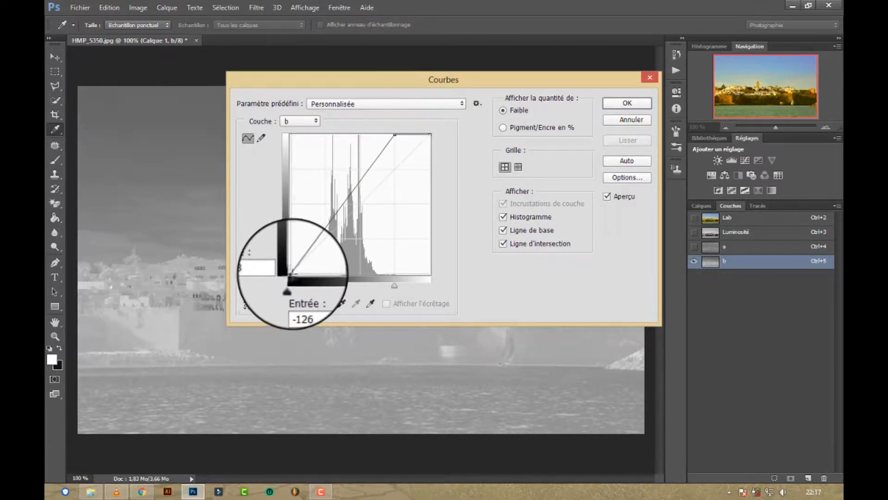
{"action": "left_click_drag", "start_coordinate": [290, 273], "coordinate": [325, 286]}
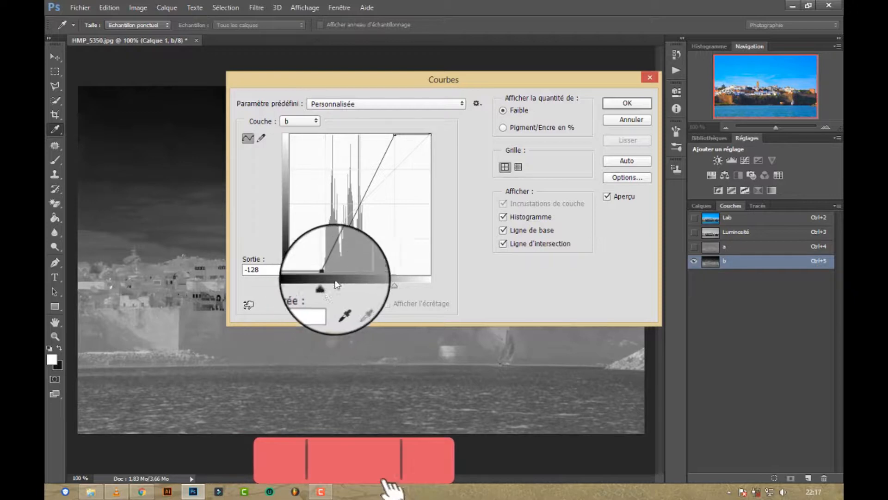
{"action": "left_click", "coordinate": [625, 103]}
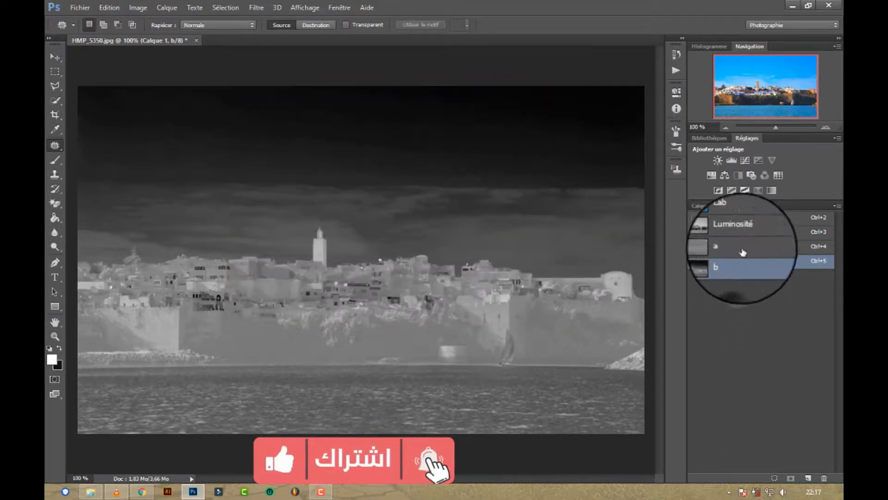
Step: Restore the composite Lab view, convert the image back to RGB without flattening, and return to the layer list
{"action": "left_click", "coordinate": [738, 219]}
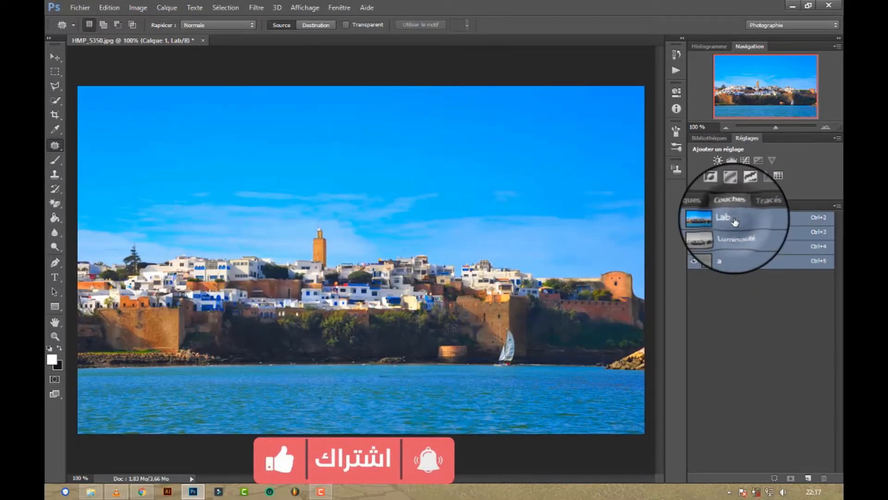
{"action": "left_click", "coordinate": [138, 7]}
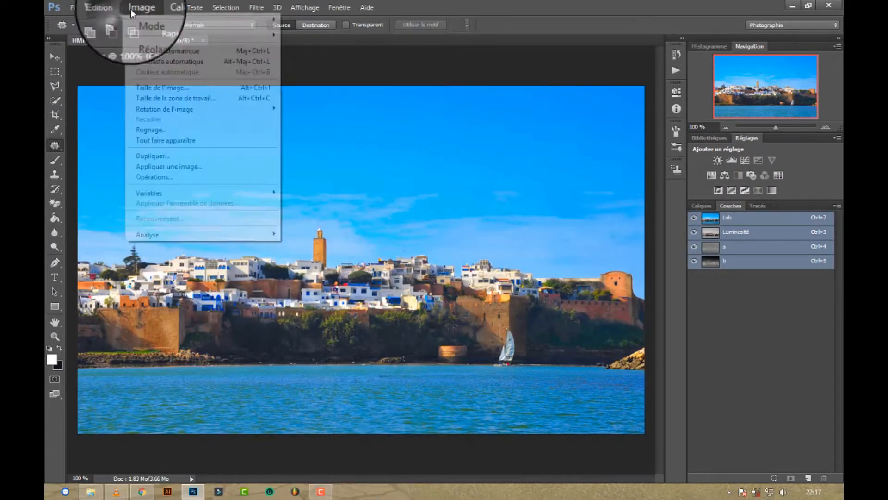
{"action": "mouse_move", "coordinate": [155, 20]}
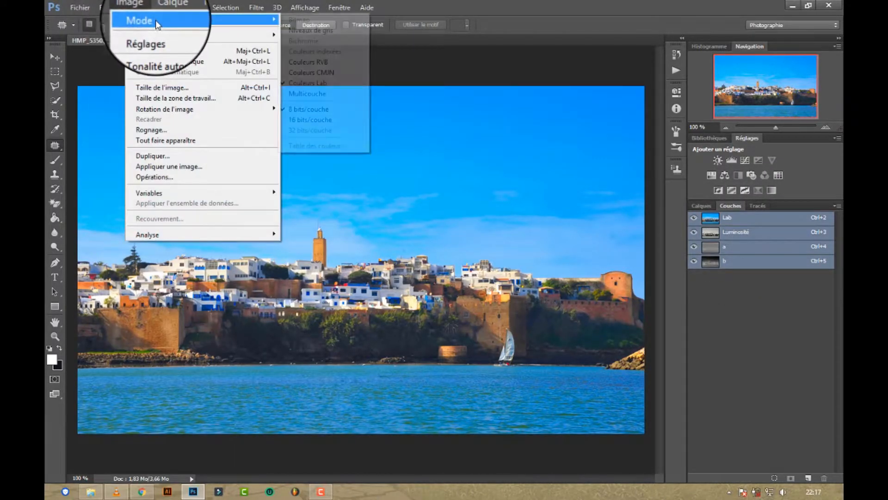
{"action": "left_click", "coordinate": [319, 64]}
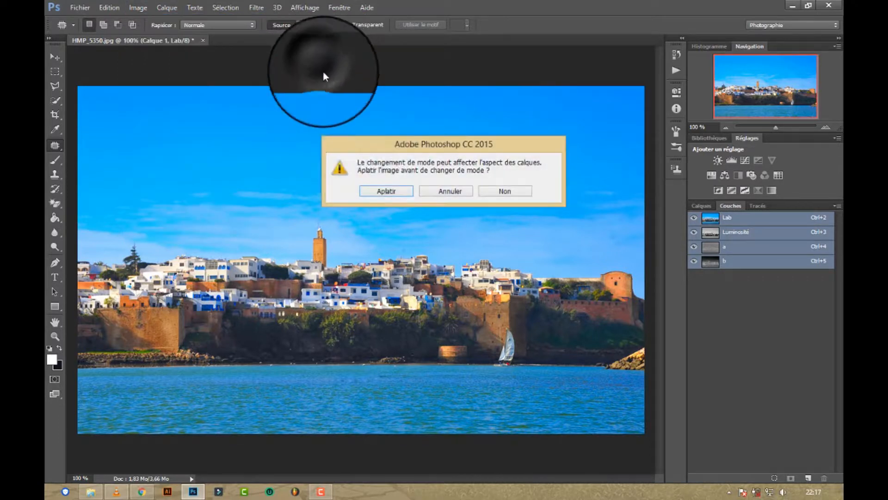
{"action": "left_click", "coordinate": [500, 191]}
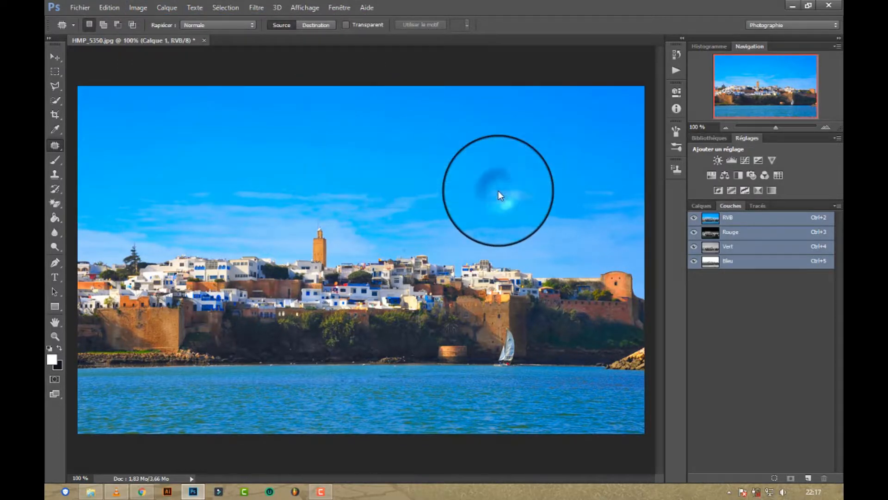
{"action": "left_click", "coordinate": [711, 206]}
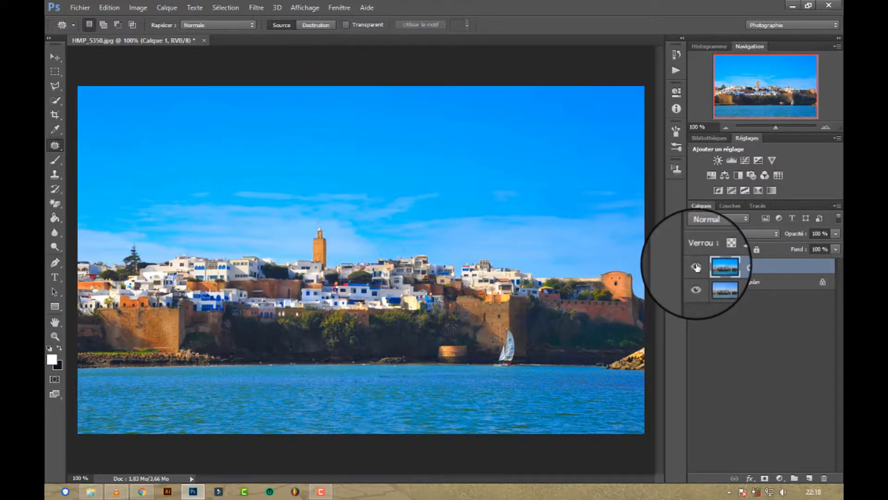
Step: Compare the colour-enhanced duplicate layer with the original by hiding and showing it repeatedly
{"action": "left_click", "coordinate": [696, 268]}
{"action": "left_click", "coordinate": [696, 267]}
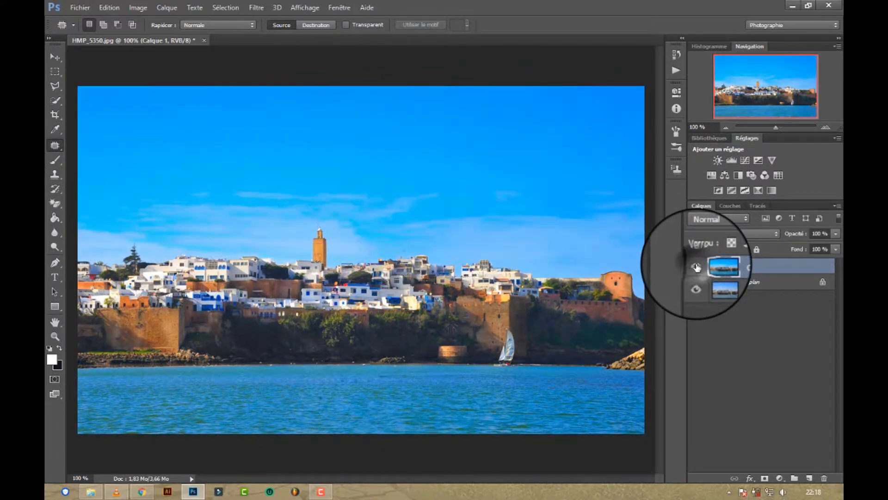
{"action": "left_click", "coordinate": [697, 267]}
{"action": "left_click", "coordinate": [696, 268]}
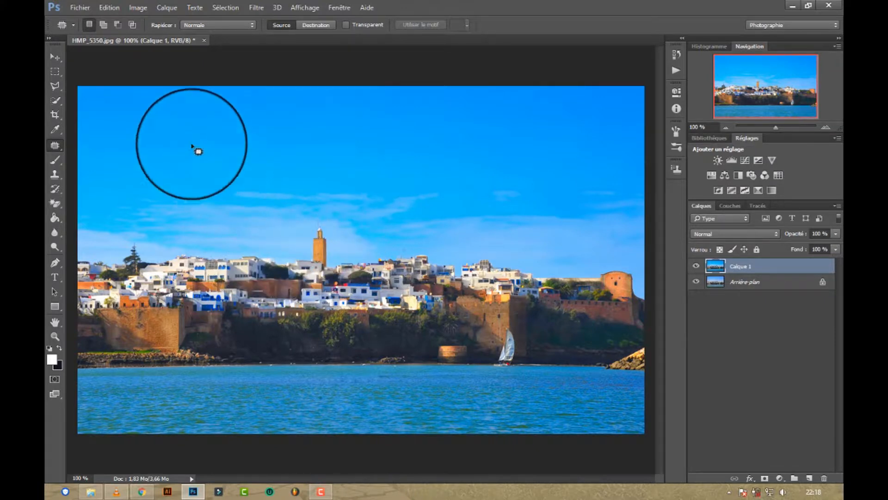
Step: Open the Blur Gallery with Field Blur on the duplicate layer and enable Iris Blur with its settings expanded, leaving Tilt-Shift off
{"action": "left_click", "coordinate": [255, 8]}
{"action": "mouse_move", "coordinate": [274, 162]}
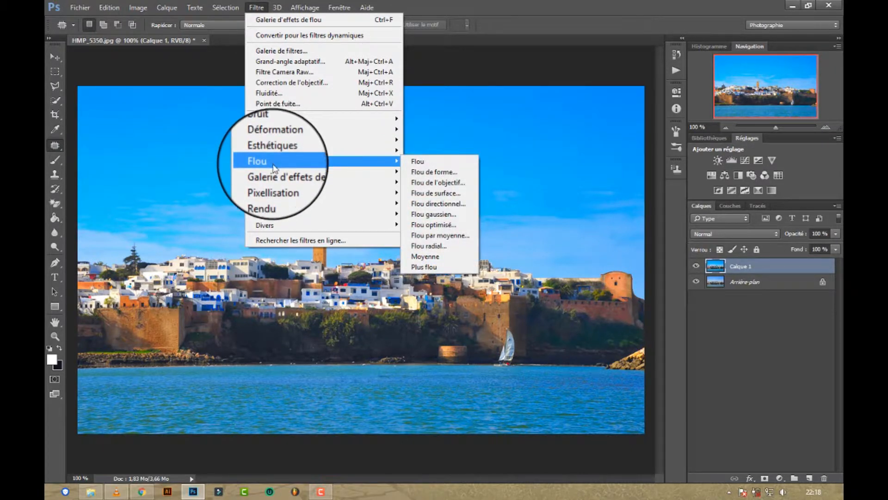
{"action": "mouse_move", "coordinate": [301, 172]}
{"action": "left_click", "coordinate": [433, 167]}
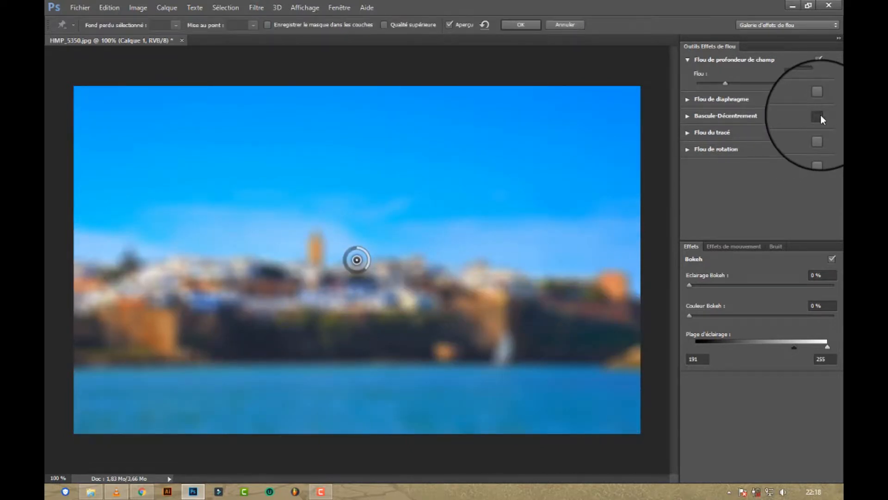
{"action": "left_click", "coordinate": [818, 115]}
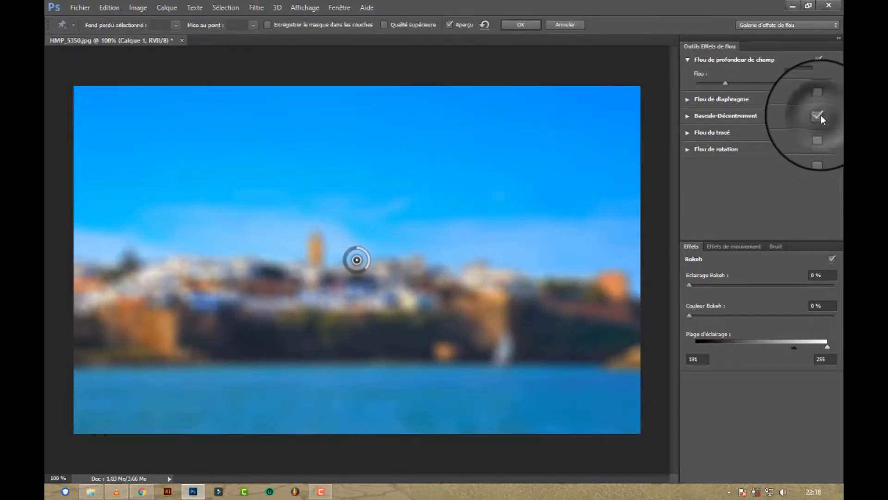
{"action": "left_click", "coordinate": [688, 115]}
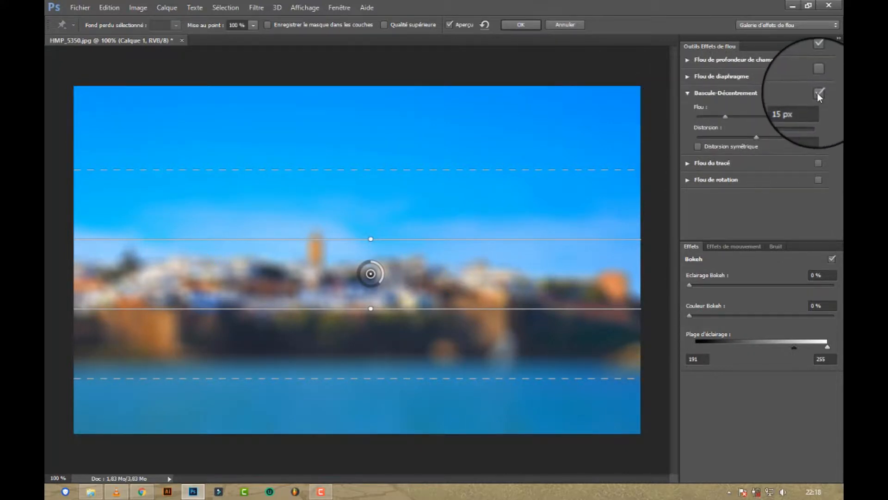
{"action": "left_click", "coordinate": [818, 75]}
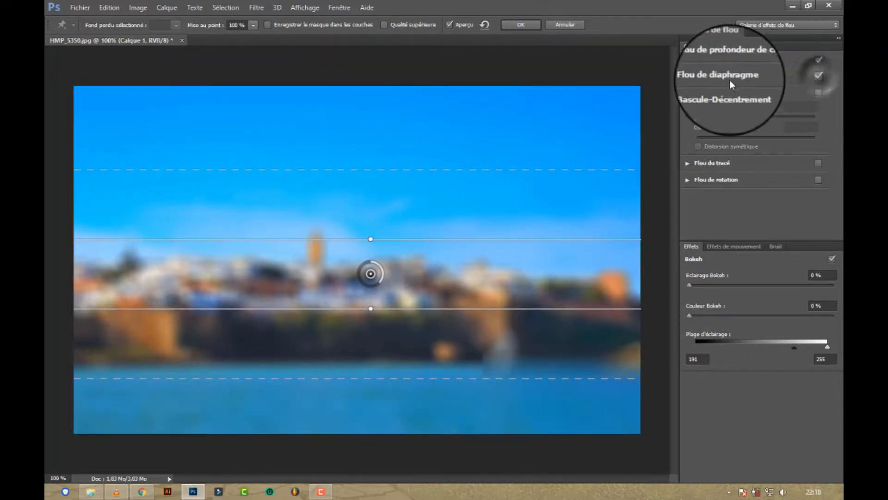
{"action": "left_click", "coordinate": [688, 75]}
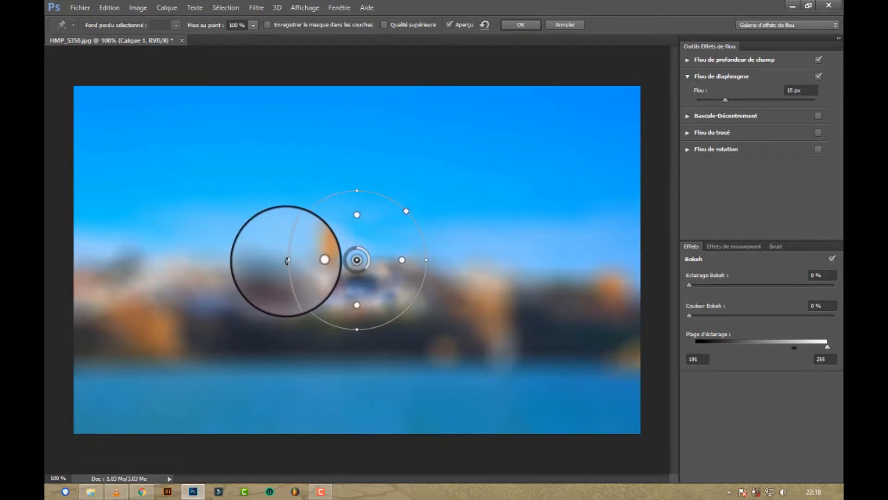
Step: Enlarge and tilt the Iris Blur ellipse over the tower and central houses, and set its blur to 6 px
{"action": "left_click_drag", "start_coordinate": [288, 259], "coordinate": [249, 172]}
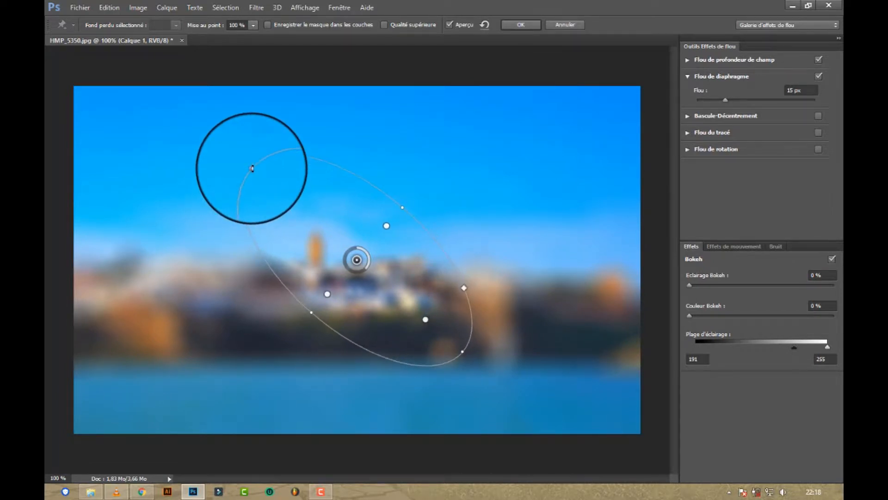
{"action": "left_click_drag", "start_coordinate": [254, 168], "coordinate": [255, 168]}
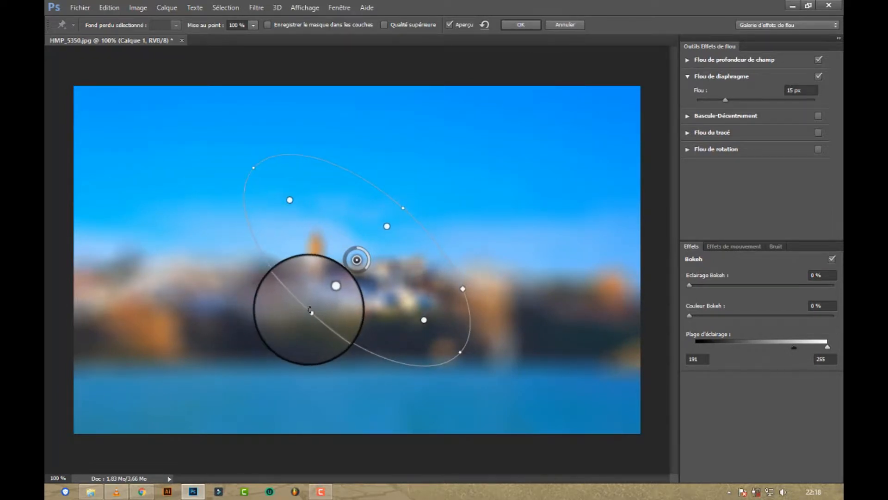
{"action": "mouse_move", "coordinate": [311, 312]}
{"action": "left_mouse_down"}
{"action": "mouse_move", "coordinate": [278, 329]}
{"action": "mouse_move", "coordinate": [298, 314]}
{"action": "left_mouse_up"}
{"action": "left_click_drag", "start_coordinate": [359, 265], "coordinate": [370, 258]}
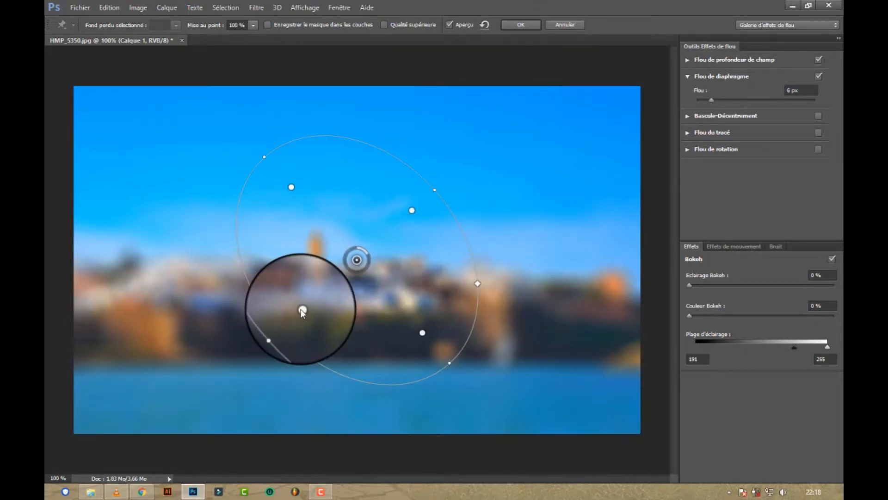
{"action": "mouse_move", "coordinate": [294, 312]}
{"action": "left_mouse_down"}
{"action": "mouse_move", "coordinate": [343, 297]}
{"action": "mouse_move", "coordinate": [308, 314]}
{"action": "left_mouse_up"}
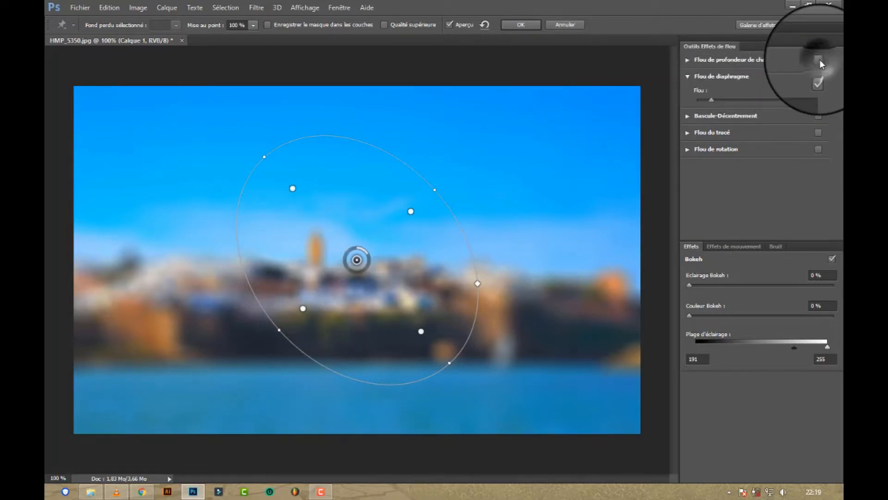
Step: Switch off Field Blur and reshape and move the iris ellipse so it covers the tower, central houses and sailboat
{"action": "left_click", "coordinate": [819, 60]}
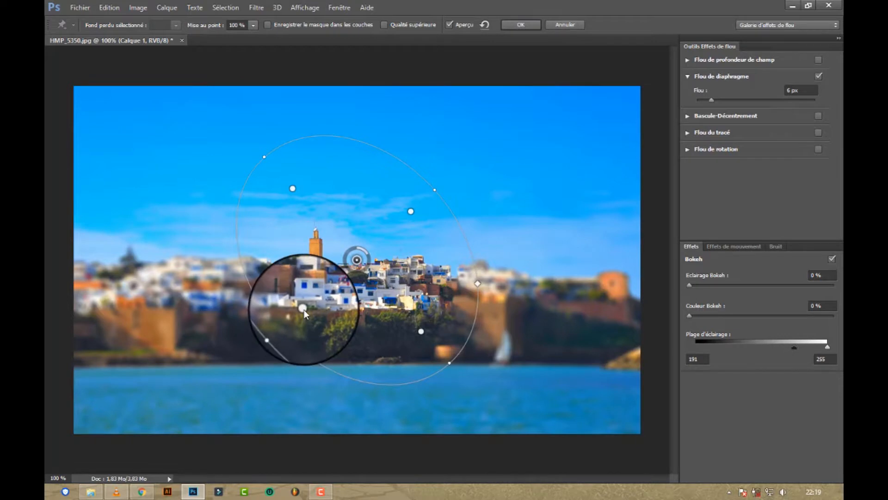
{"action": "left_click_drag", "start_coordinate": [308, 308], "coordinate": [305, 308]}
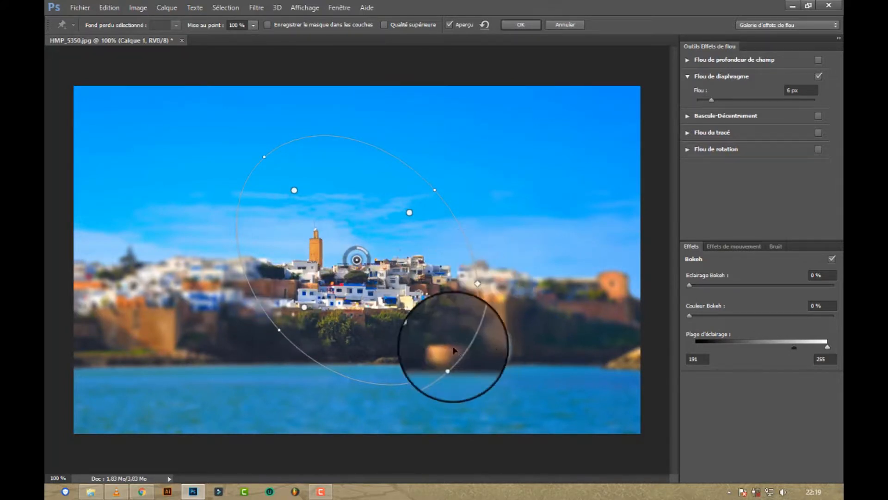
{"action": "left_click_drag", "start_coordinate": [449, 363], "coordinate": [473, 349]}
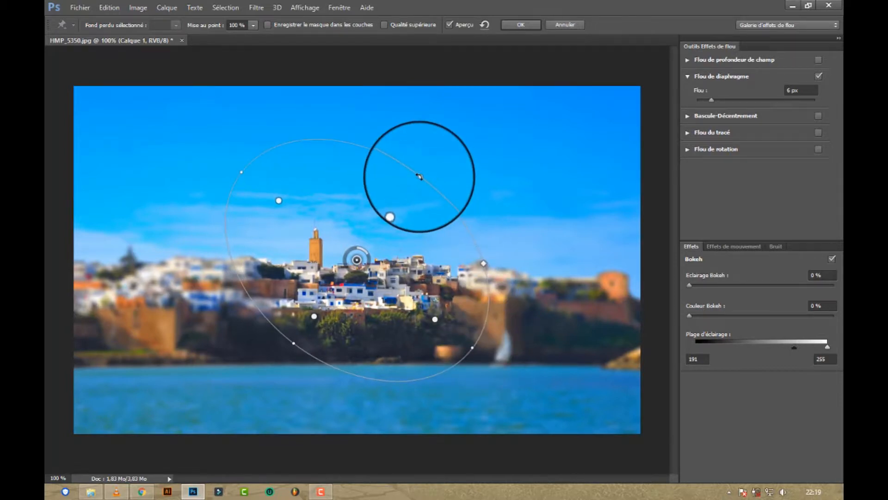
{"action": "left_click_drag", "start_coordinate": [419, 176], "coordinate": [404, 197]}
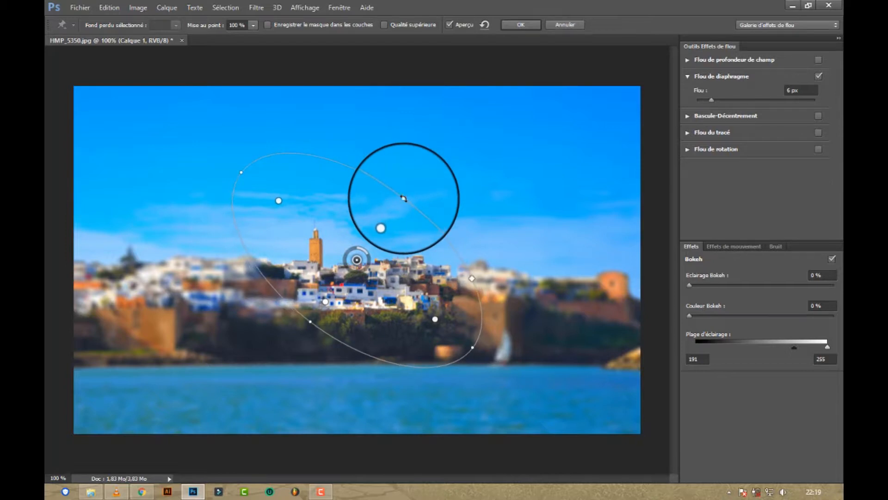
{"action": "left_click_drag", "start_coordinate": [341, 264], "coordinate": [379, 300]}
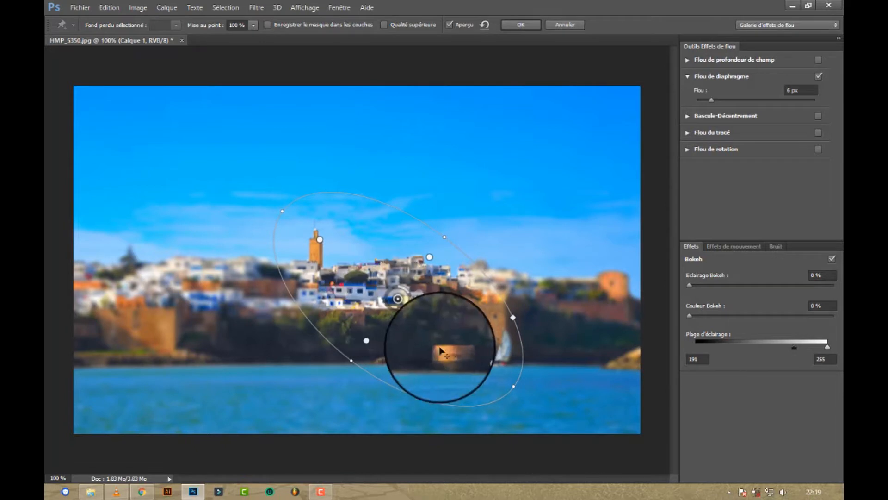
{"action": "left_click_drag", "start_coordinate": [476, 359], "coordinate": [494, 364]}
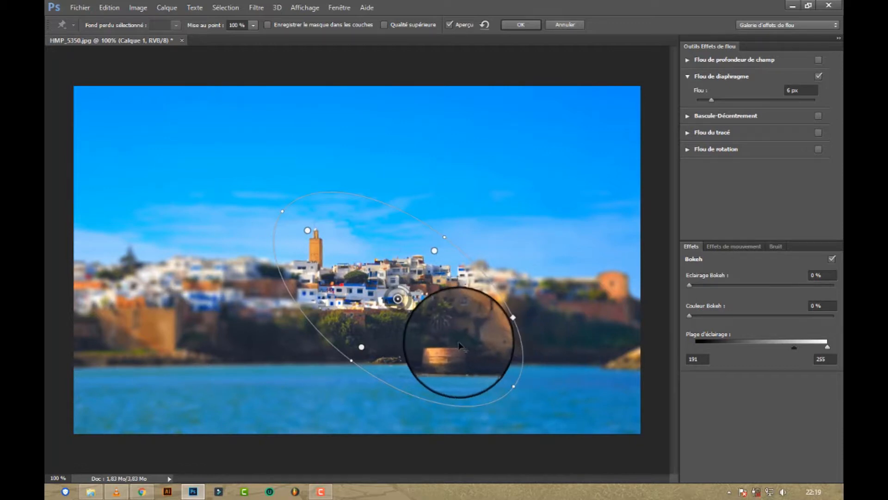
{"action": "left_click", "coordinate": [438, 330]}
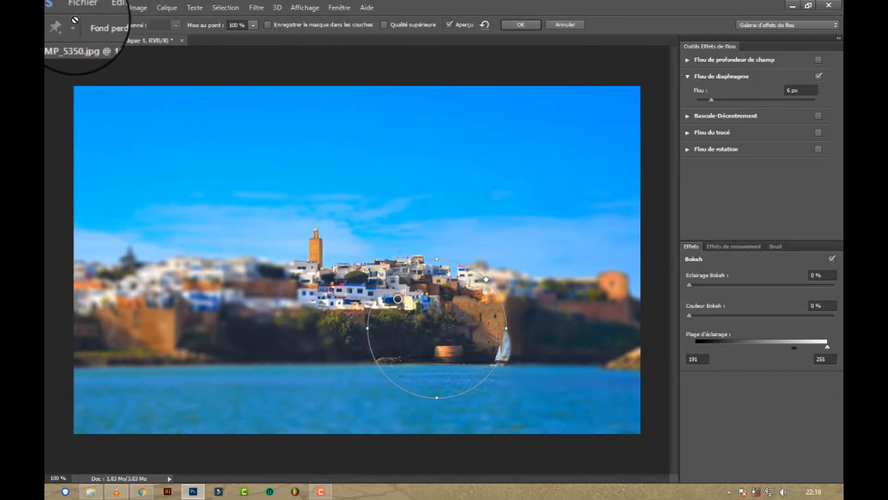
{"action": "left_click", "coordinate": [104, 7]}
{"action": "left_click", "coordinate": [119, 22]}
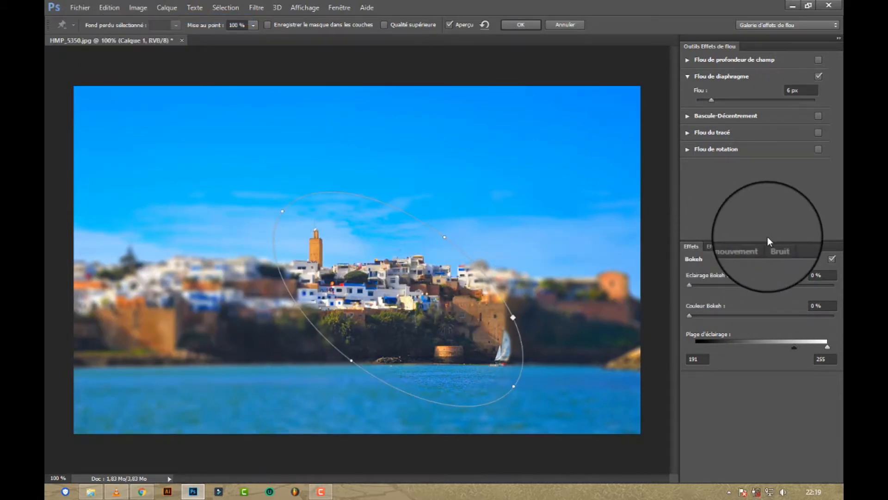
Step: Set the Light Bokeh to 5 % and keep the Bokeh Color at 0 %
{"action": "left_click_drag", "start_coordinate": [690, 284], "coordinate": [695, 282]}
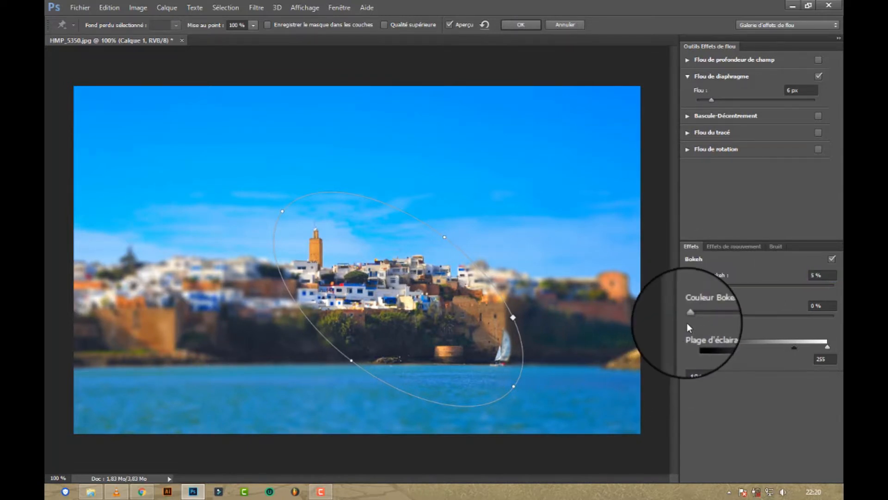
{"action": "left_click_drag", "start_coordinate": [689, 315], "coordinate": [676, 317]}
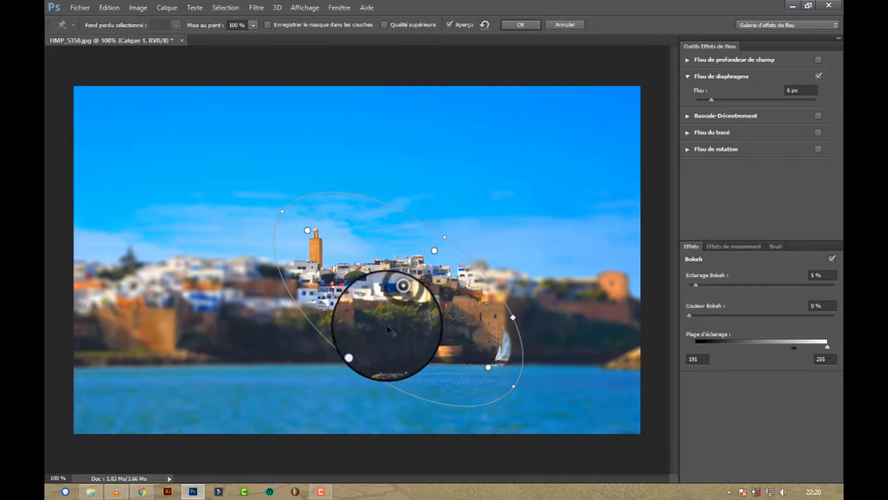
Step: Flatten the iris ellipse's tilt slightly, extend its sharp area to the sailboat, and apply the Blur Gallery effects
{"action": "left_click_drag", "start_coordinate": [361, 348], "coordinate": [363, 345]}
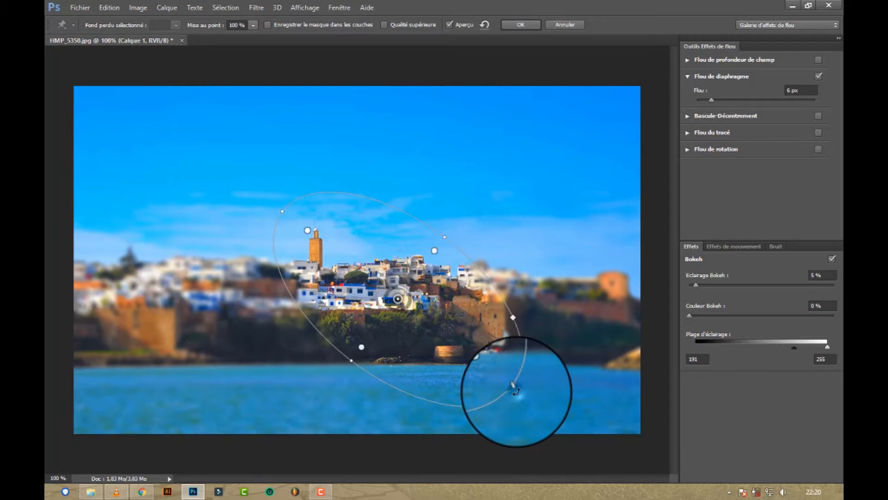
{"action": "left_click_drag", "start_coordinate": [514, 390], "coordinate": [519, 364]}
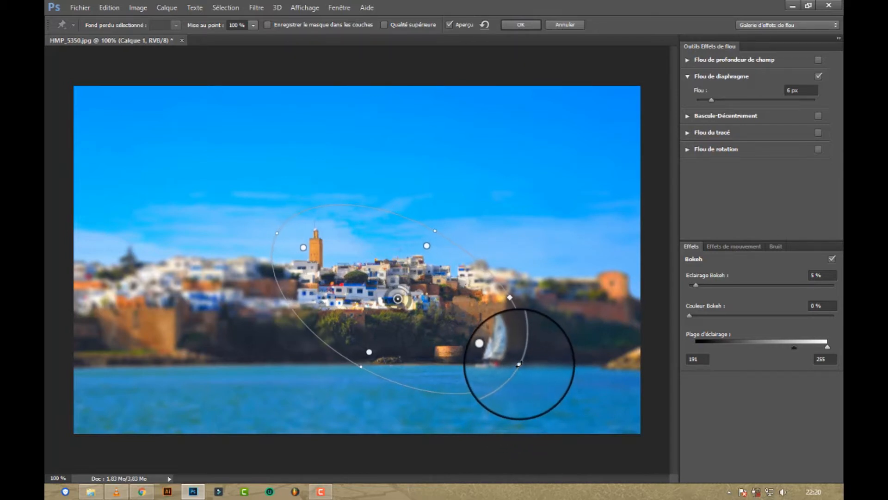
{"action": "left_click_drag", "start_coordinate": [479, 342], "coordinate": [499, 353]}
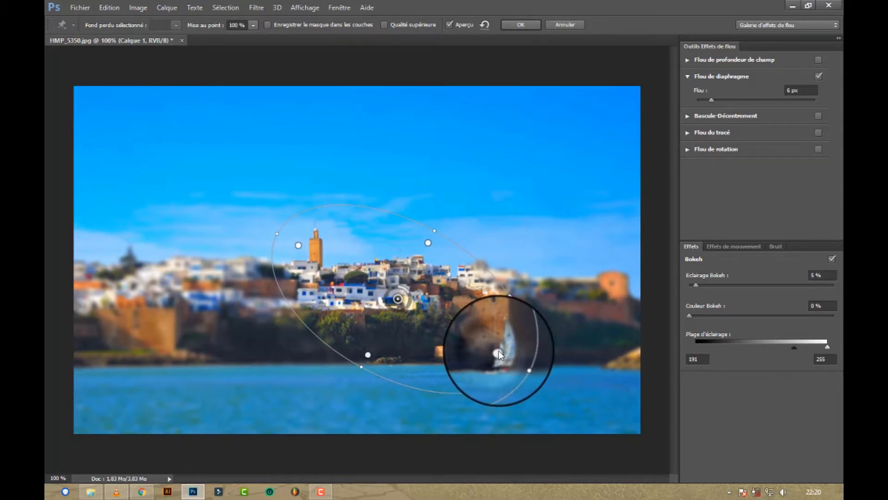
{"action": "left_click", "coordinate": [455, 341]}
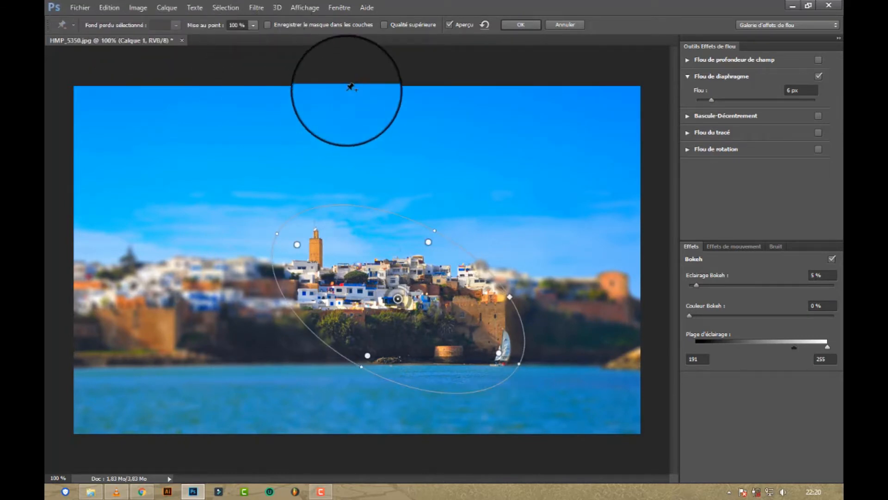
{"action": "left_click", "coordinate": [511, 24]}
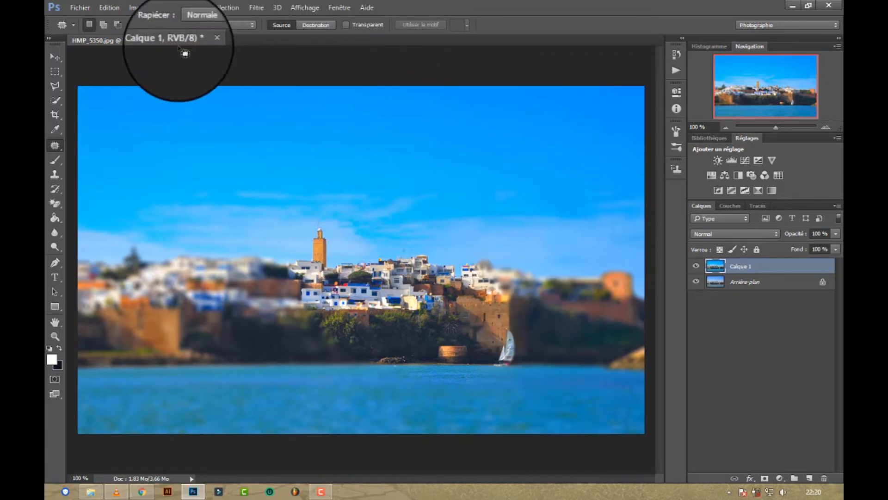
Step: Save the image to the Desktop (Bureau) as the layered Photoshop file HMP_5350, with compatibility maximised
{"action": "left_click", "coordinate": [80, 7]}
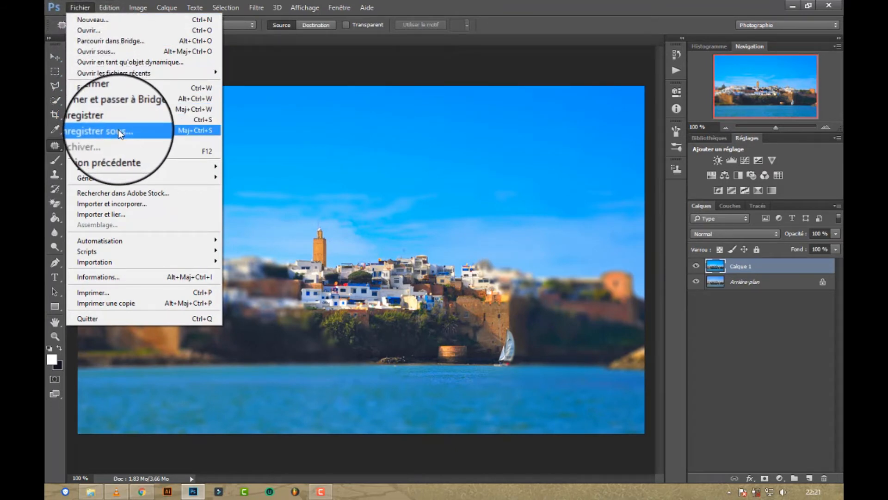
{"action": "left_click", "coordinate": [118, 132]}
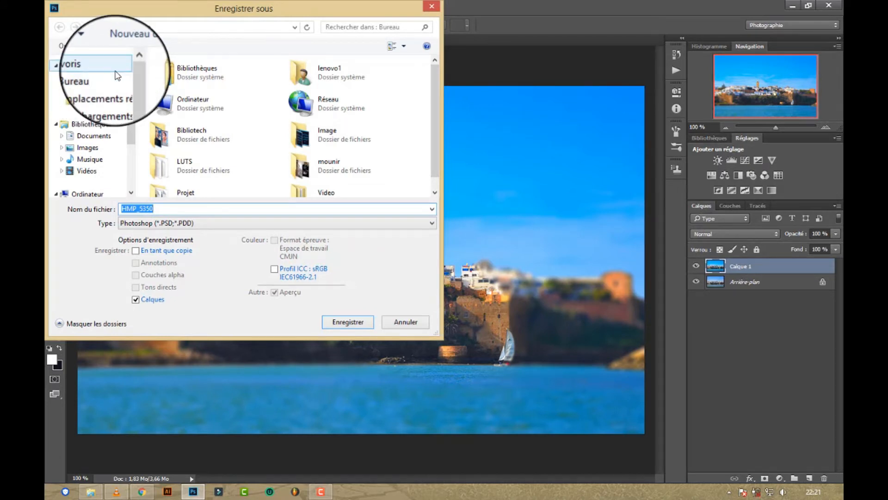
{"action": "left_click", "coordinate": [86, 77]}
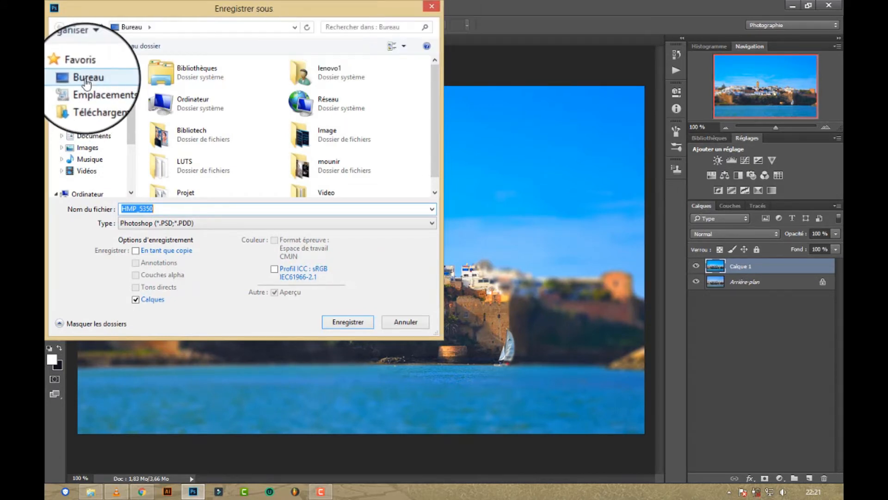
{"action": "left_click", "coordinate": [334, 321]}
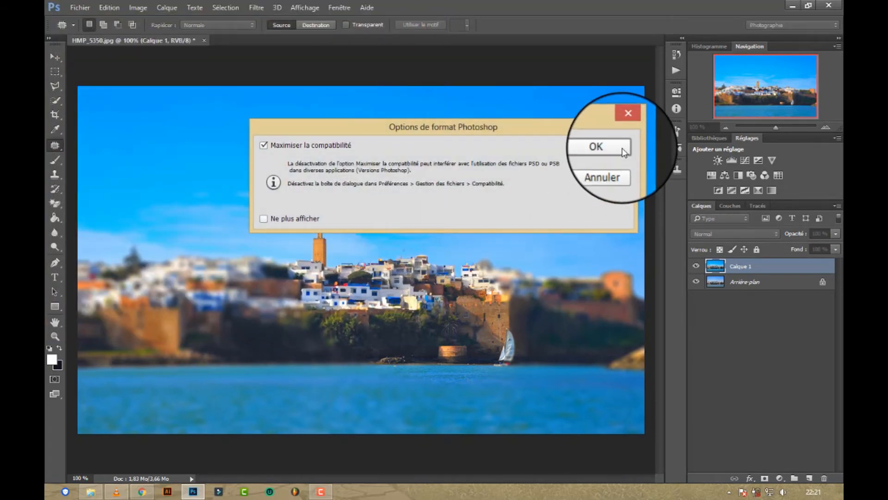
{"action": "left_click", "coordinate": [623, 148]}
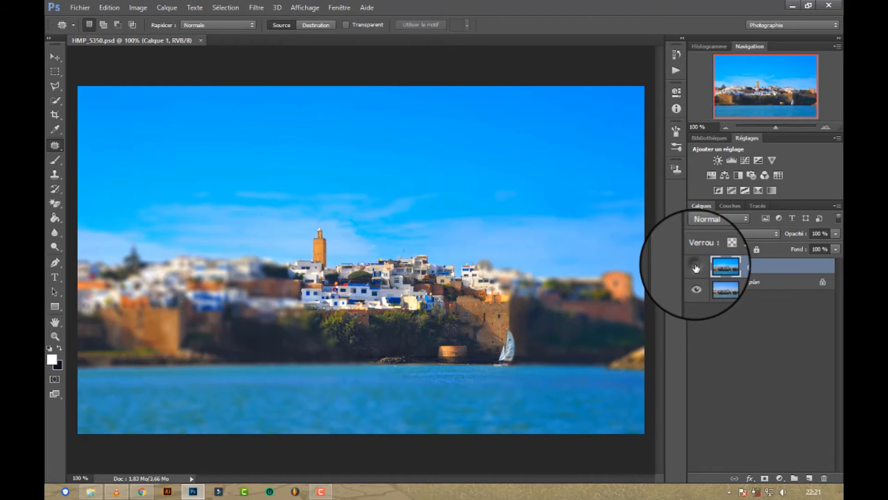
Step: Compare the finished blurred, saturated layer with the original photo by hiding and showing it repeatedly
{"action": "left_click", "coordinate": [696, 267]}
{"action": "left_click", "coordinate": [696, 267]}
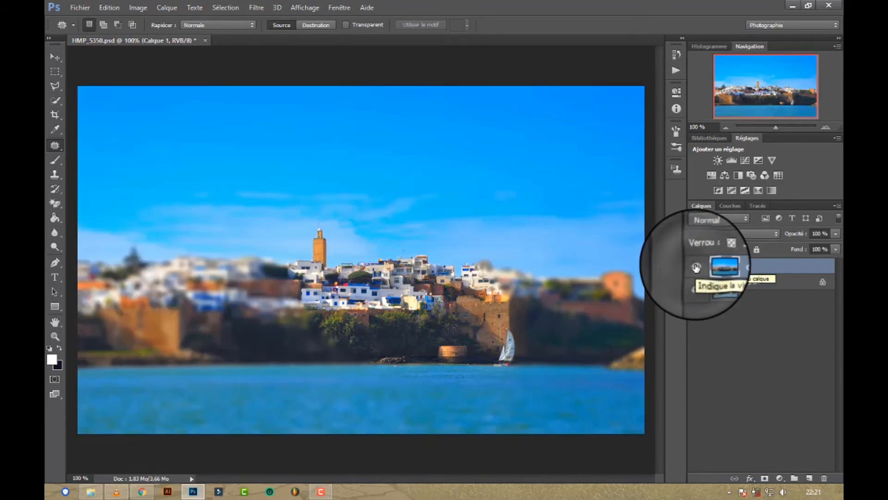
{"action": "left_click", "coordinate": [696, 268]}
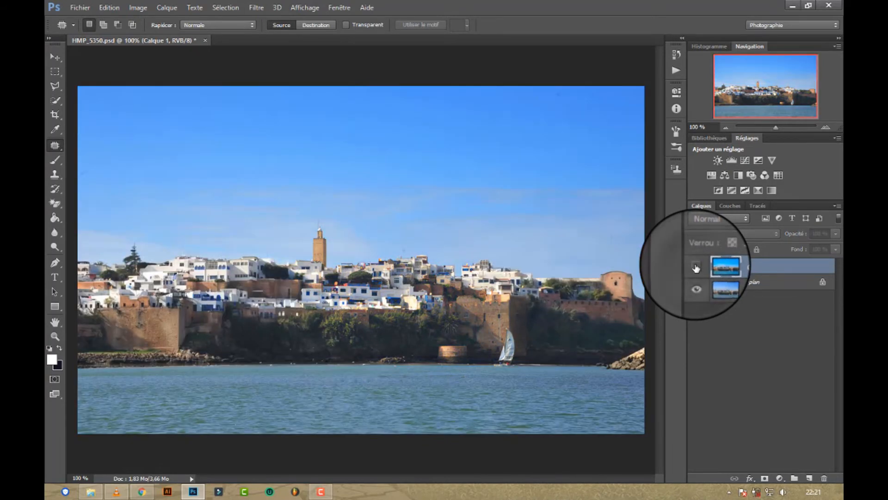
{"action": "left_click", "coordinate": [697, 268]}
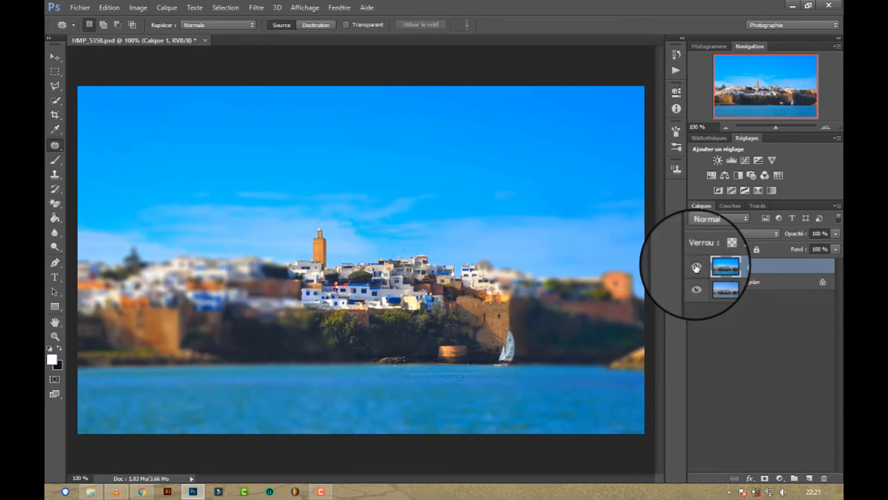
{"action": "left_click", "coordinate": [697, 267]}
{"action": "left_click", "coordinate": [696, 267]}
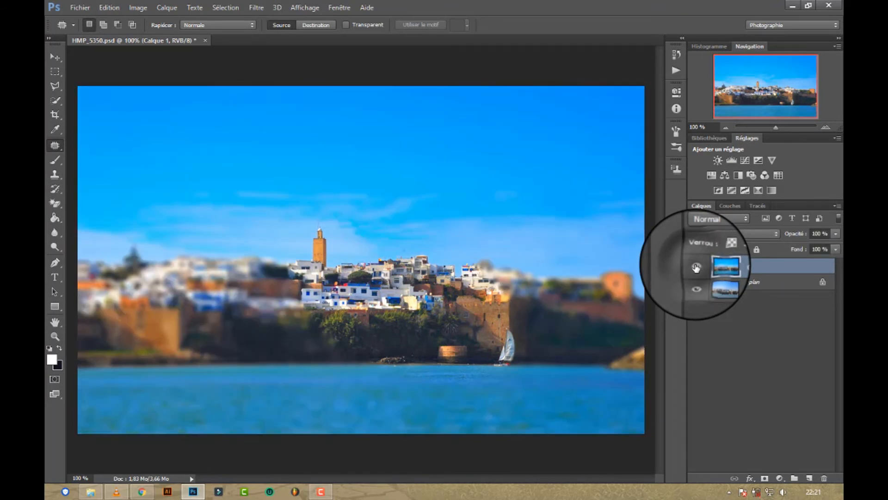
{"action": "left_click", "coordinate": [697, 267]}
{"action": "left_click", "coordinate": [697, 267]}
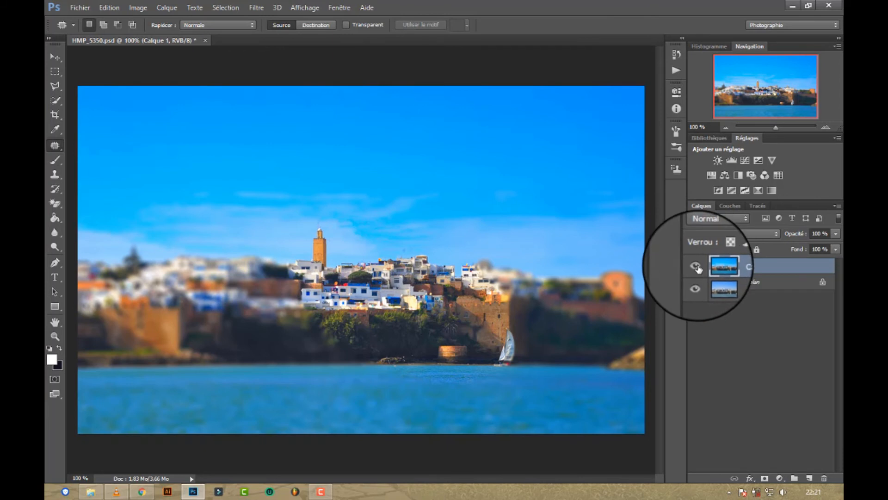
{"action": "left_click", "coordinate": [696, 267]}
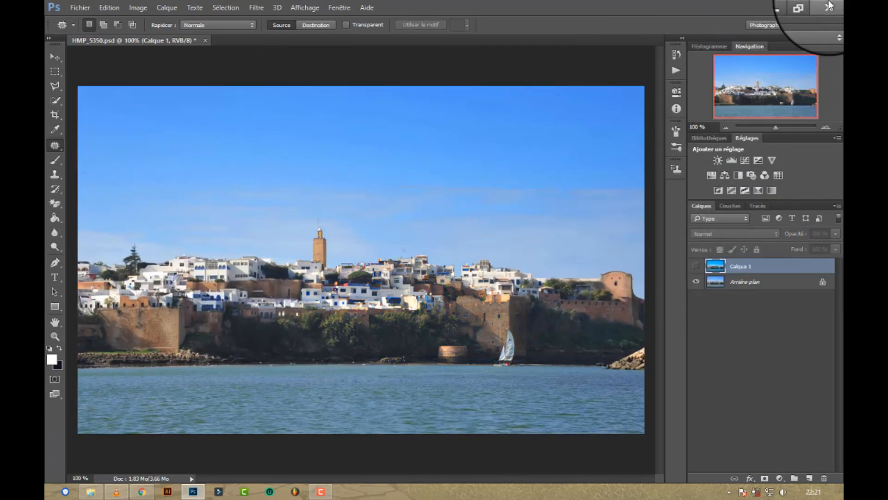
{"action": "left_click", "coordinate": [321, 491]}
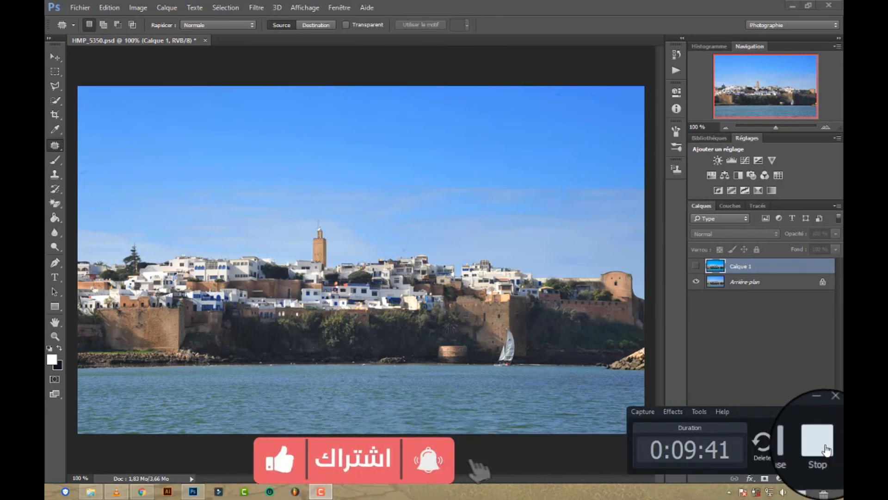